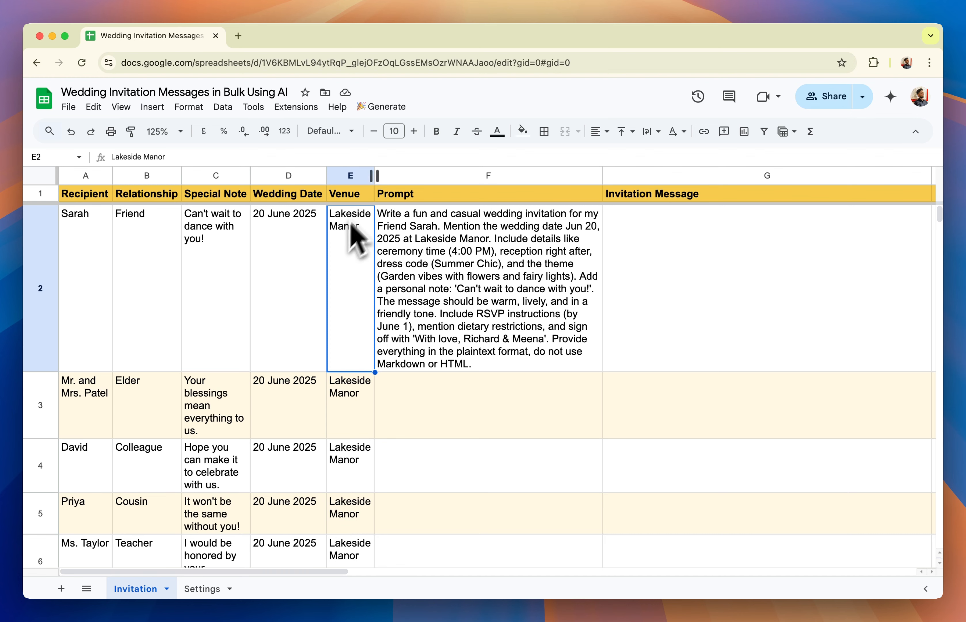
Look over the spreadsheet's Apps Script code and the Settings sheet, ending back on the Invitation sheet
left_click(296, 107)
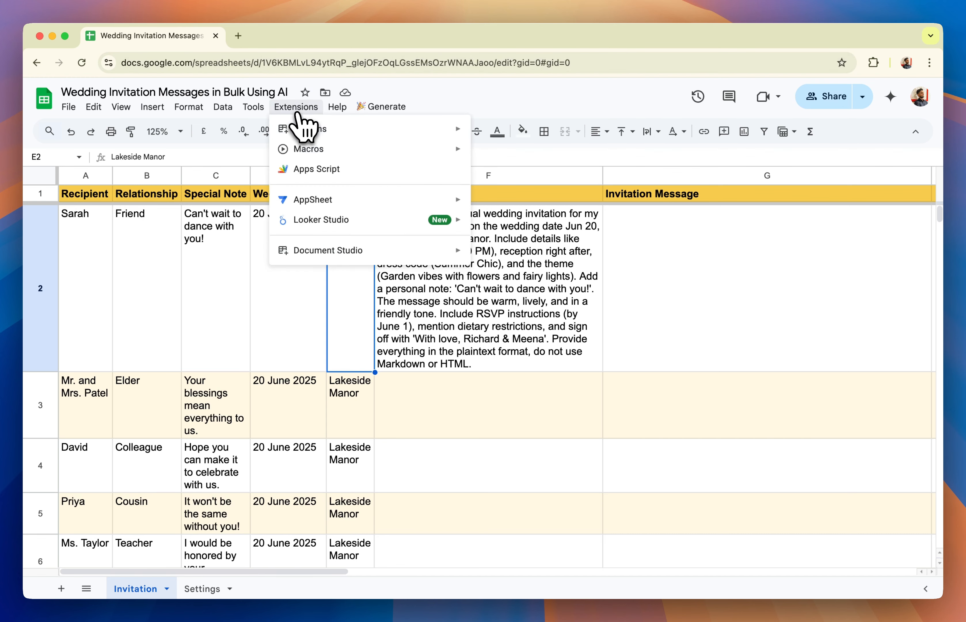
left_click(309, 166)
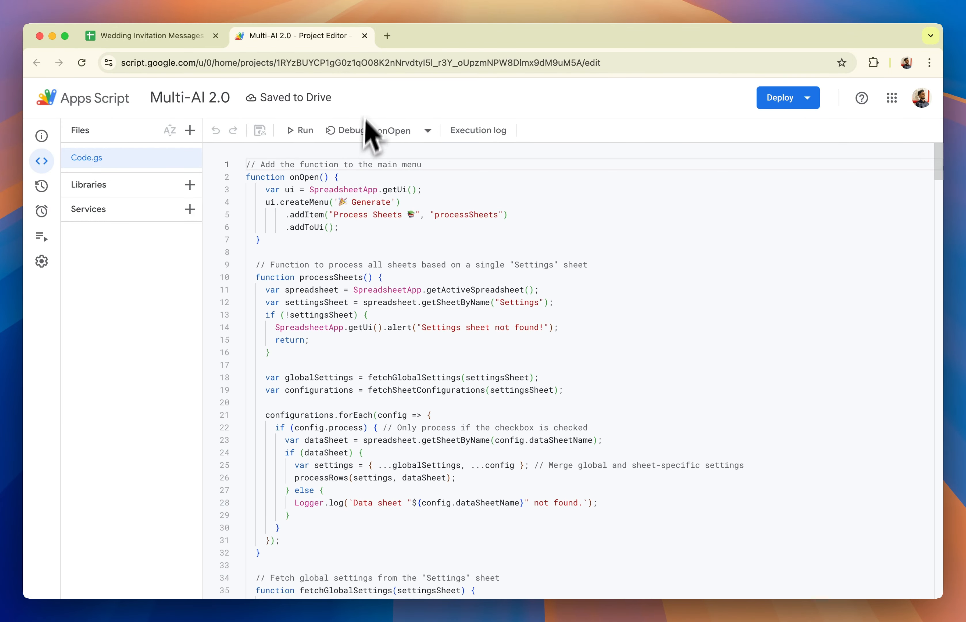
left_click(364, 36)
left_click(215, 589)
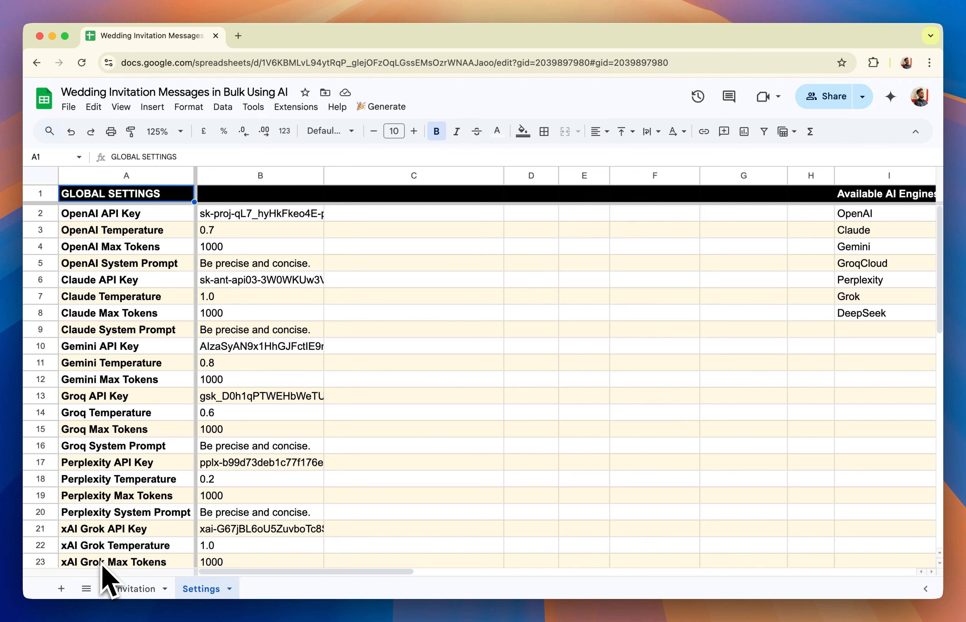
left_click(135, 590)
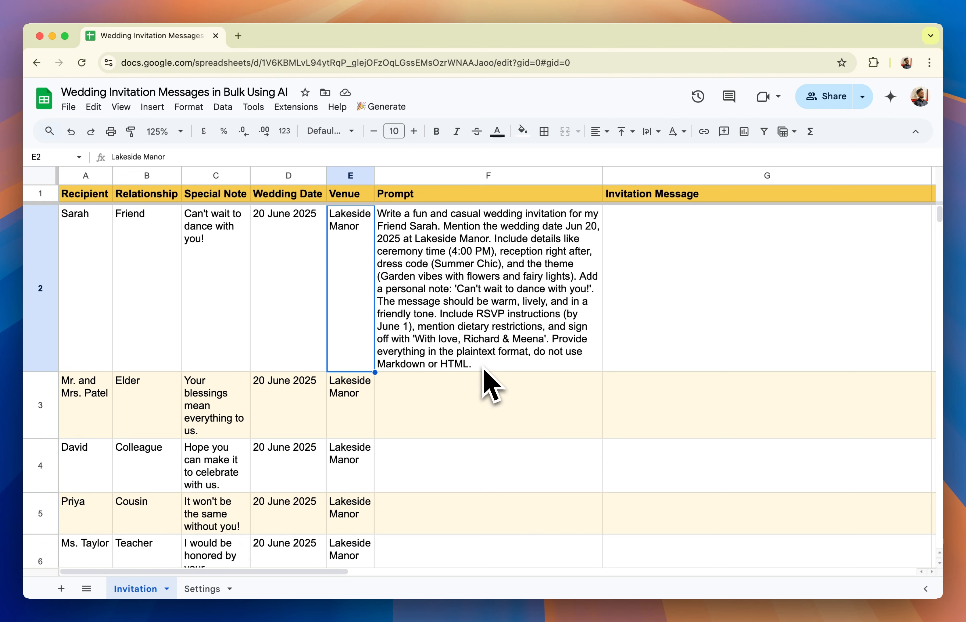
Examine the full prompt formula in F2 and the wedding date cell D2 that it references
left_click(454, 313)
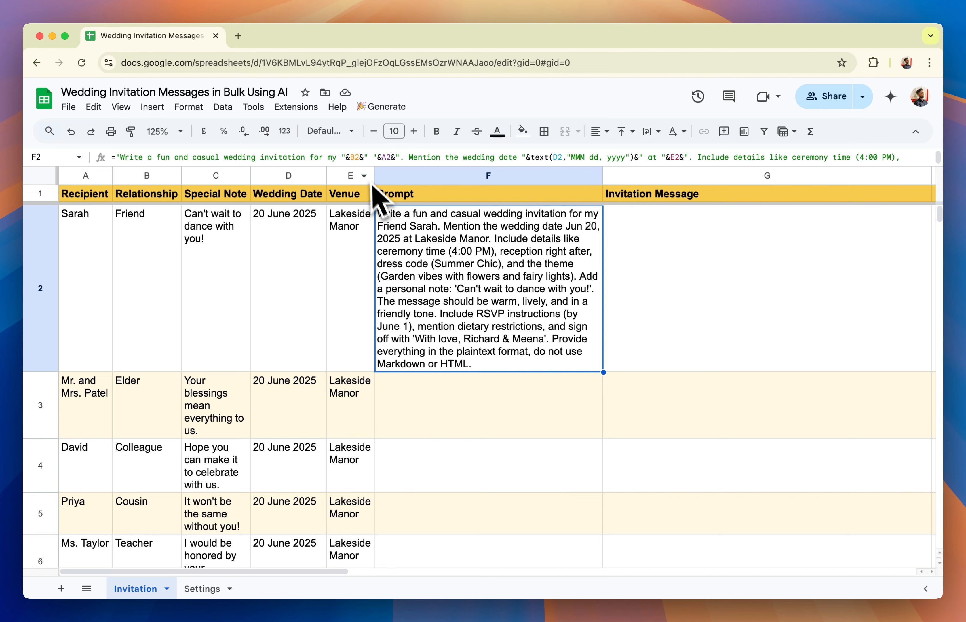
left_click_drag(365, 166, 364, 226)
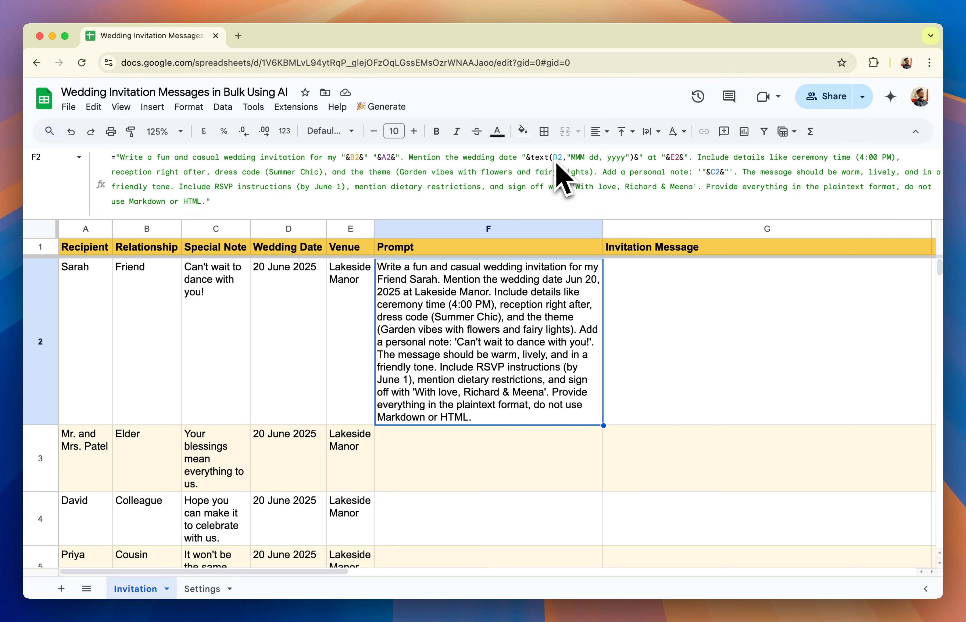
left_click(287, 309)
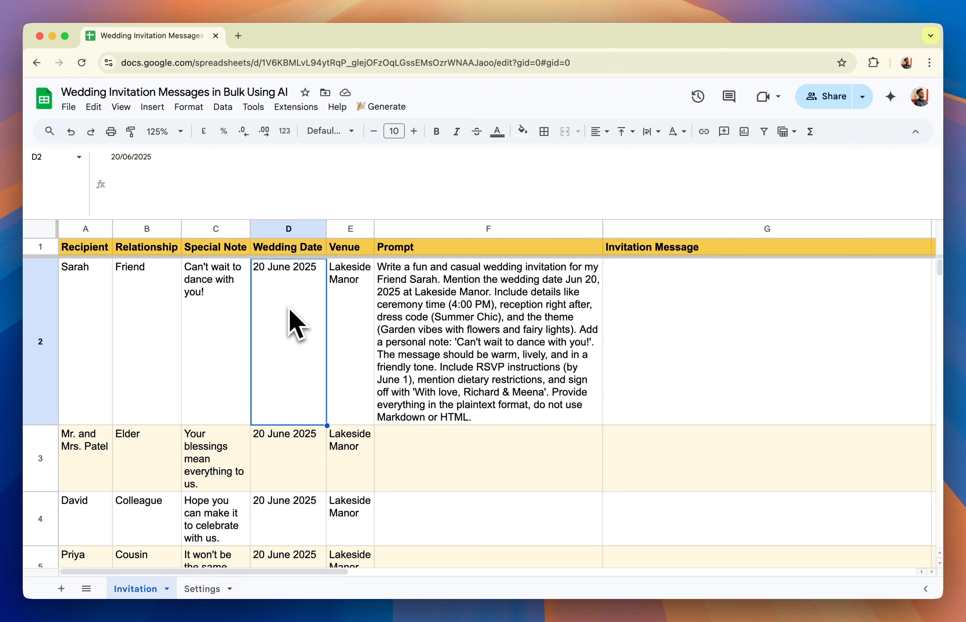
Fill the prompt formula from F2 down through F6 on the Invitation sheet
left_click(478, 303)
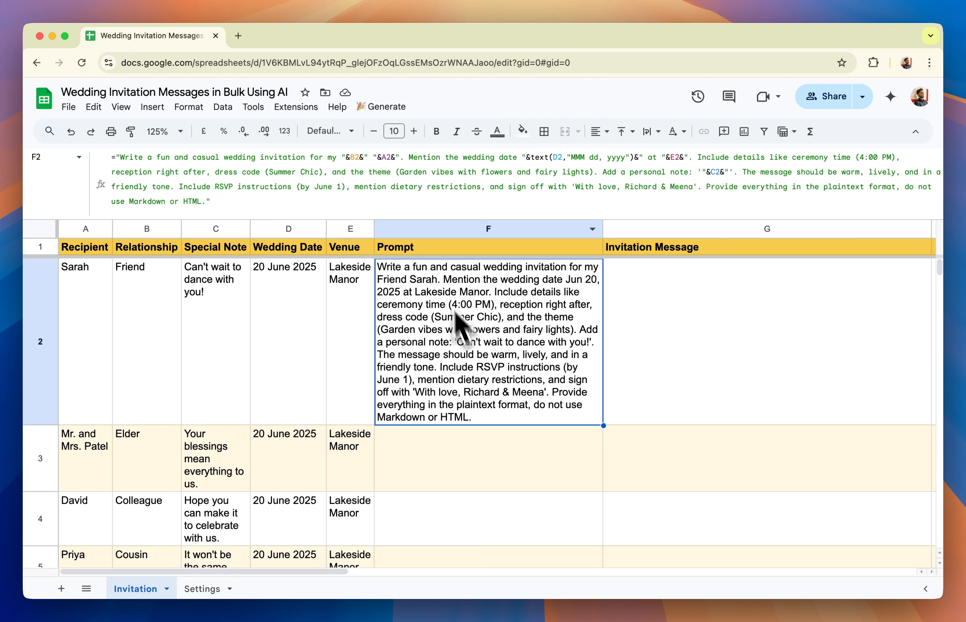
left_click_drag(604, 372, 602, 552)
scroll(578, 450, "down", 4)
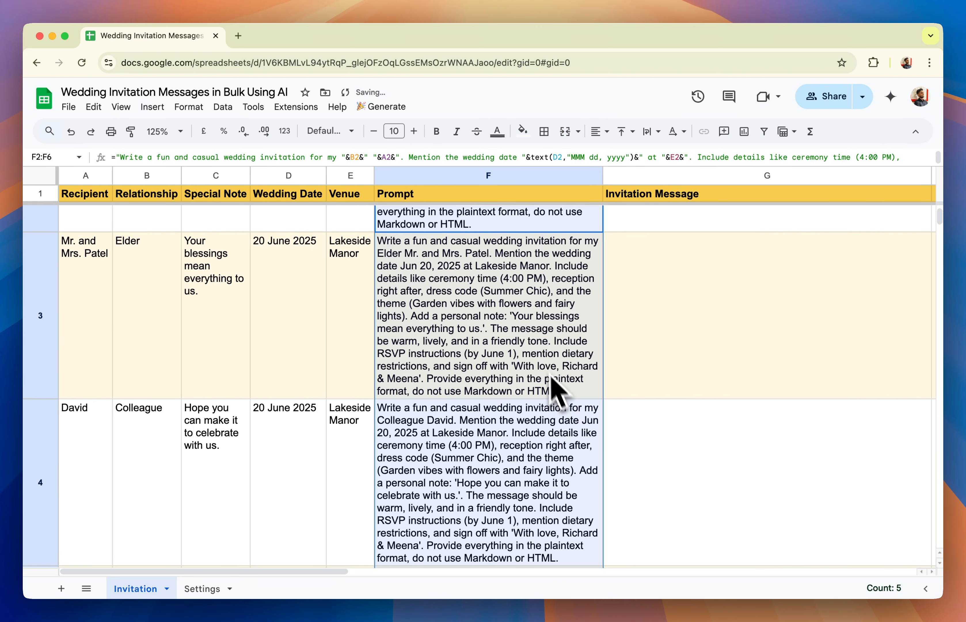
Check the filled prompts in rows 3 to 6 against each recipient's details and look at the Invitation Message column
left_click(551, 376)
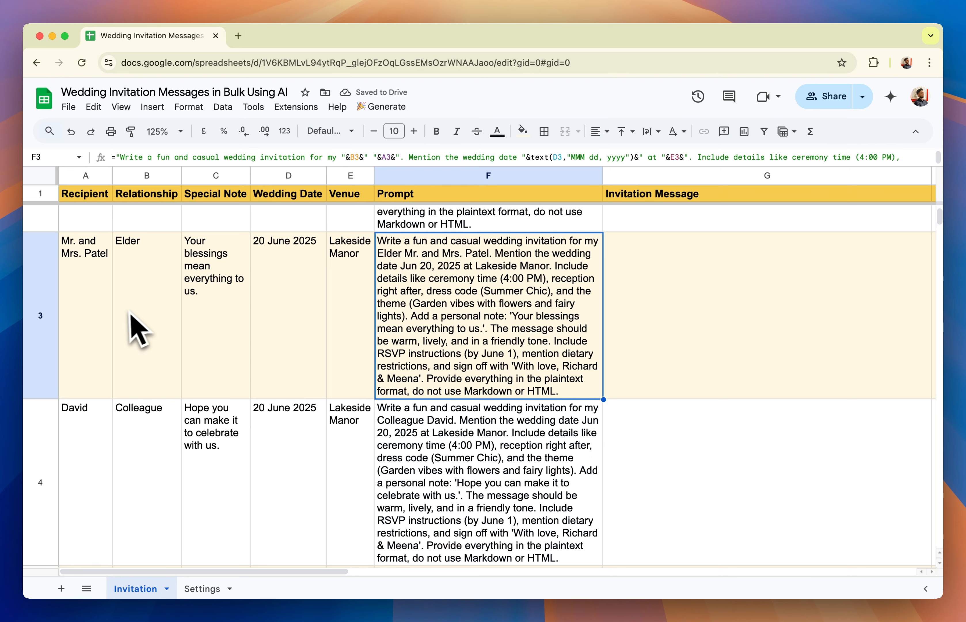
left_click(426, 447)
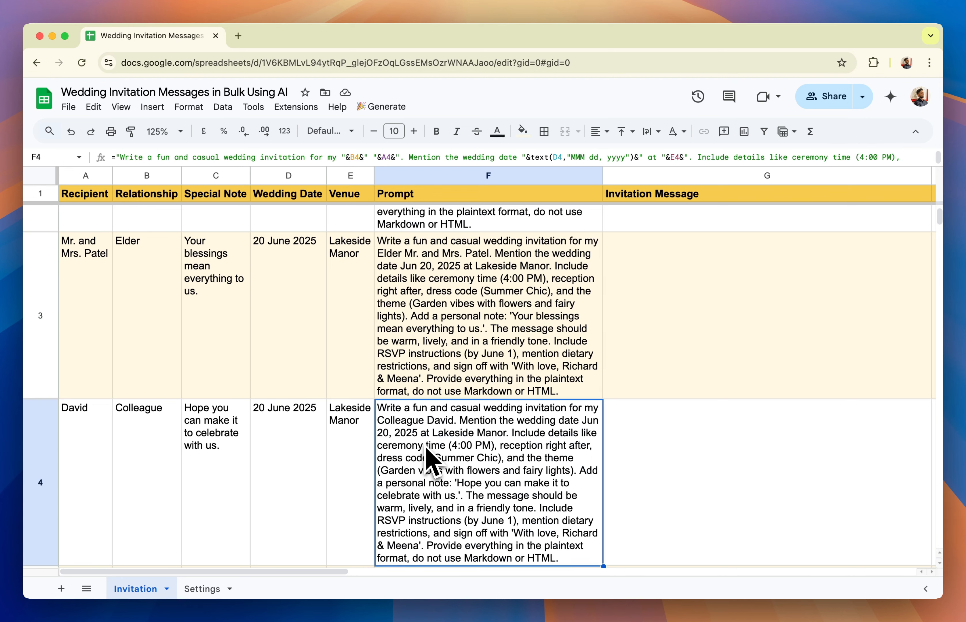
scroll(467, 459, "down", 5)
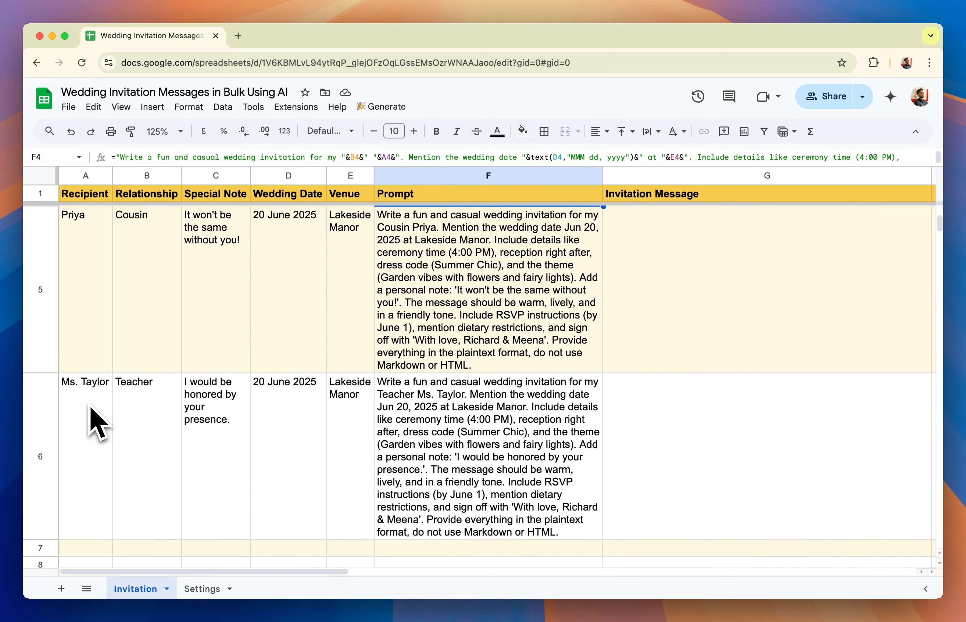
scroll(339, 404, "down", 2)
left_click(423, 331)
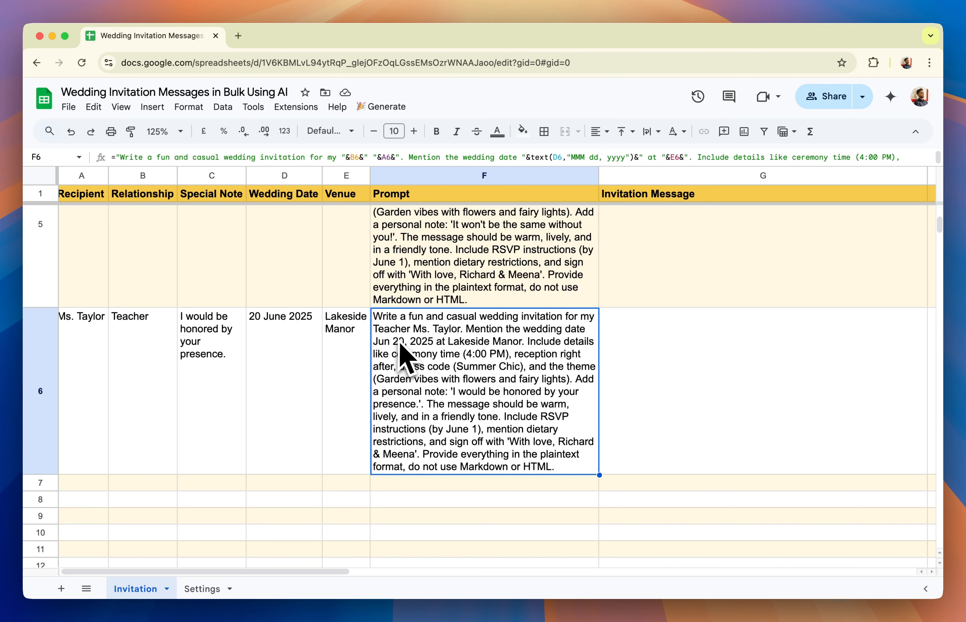
scroll(463, 345, "up", 10)
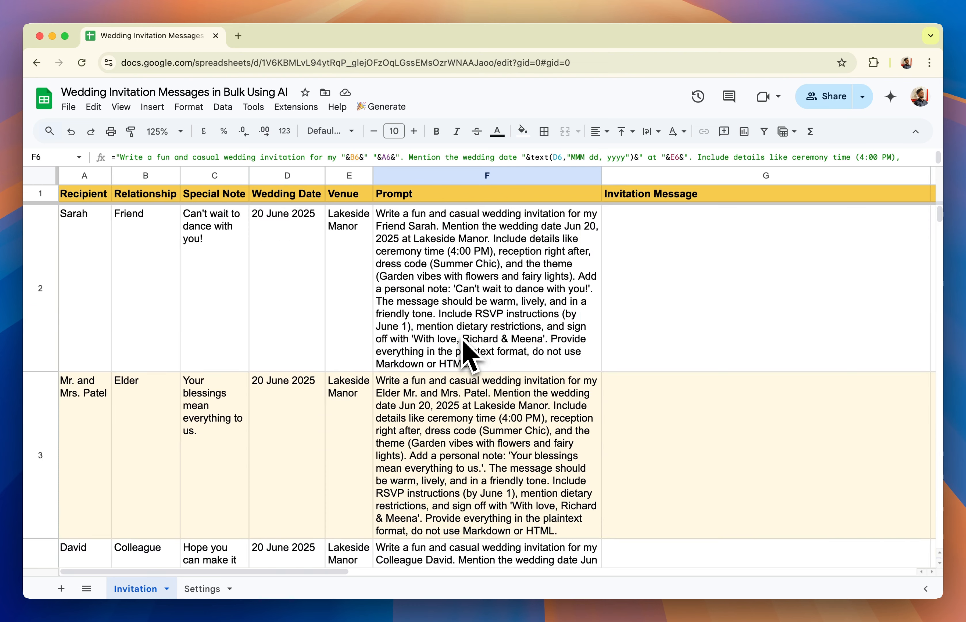
left_click(676, 288)
scroll(682, 287, "down", 1)
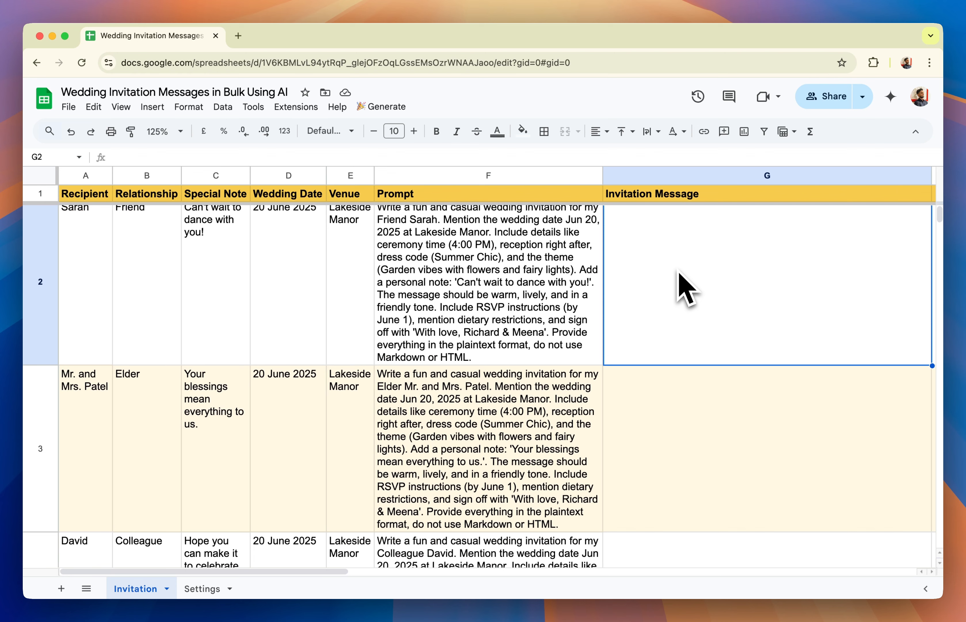
scroll(679, 272, "up", 1)
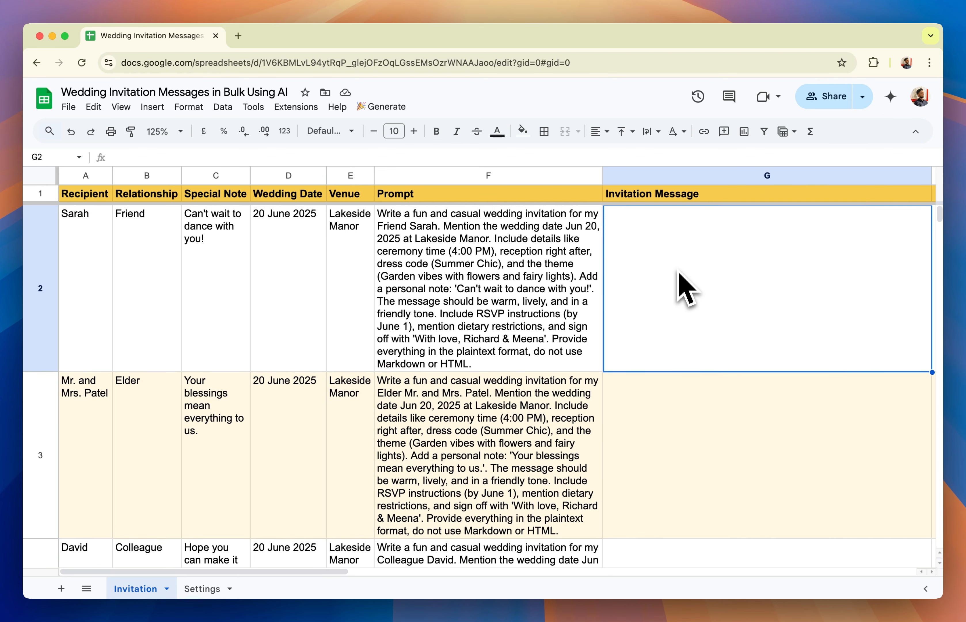
Examine the global settings on the Settings sheet: API key, temperature, max tokens and system prompt for the AI engines
left_click(213, 589)
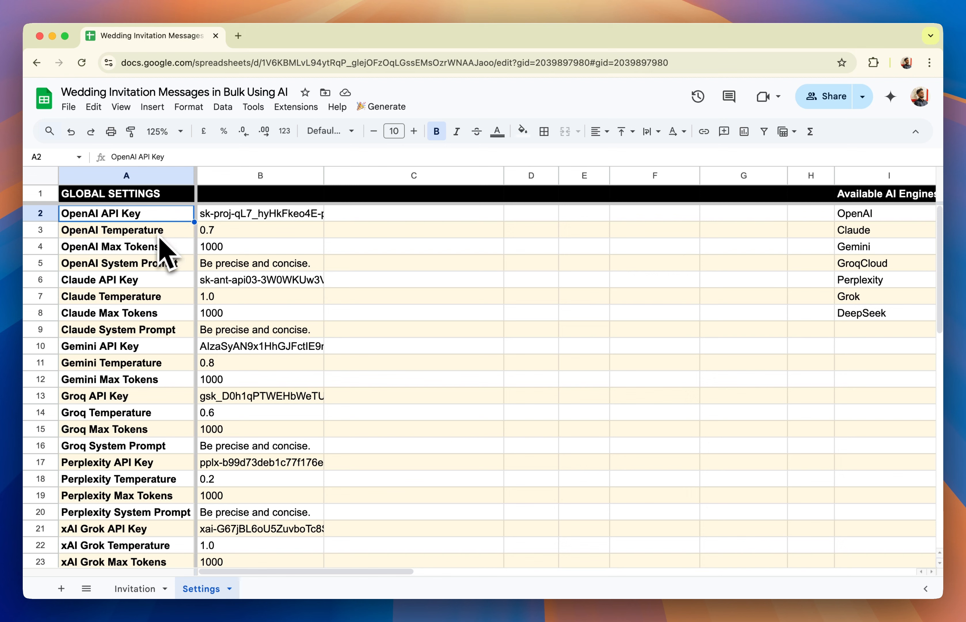
left_click(144, 233)
left_click(143, 248)
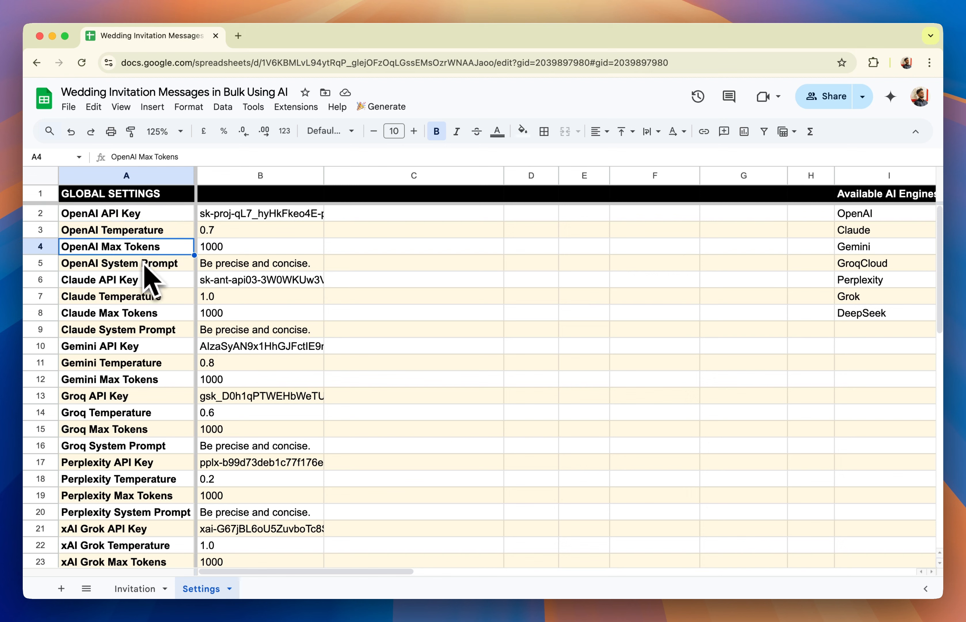
left_click(151, 268)
left_click(252, 268)
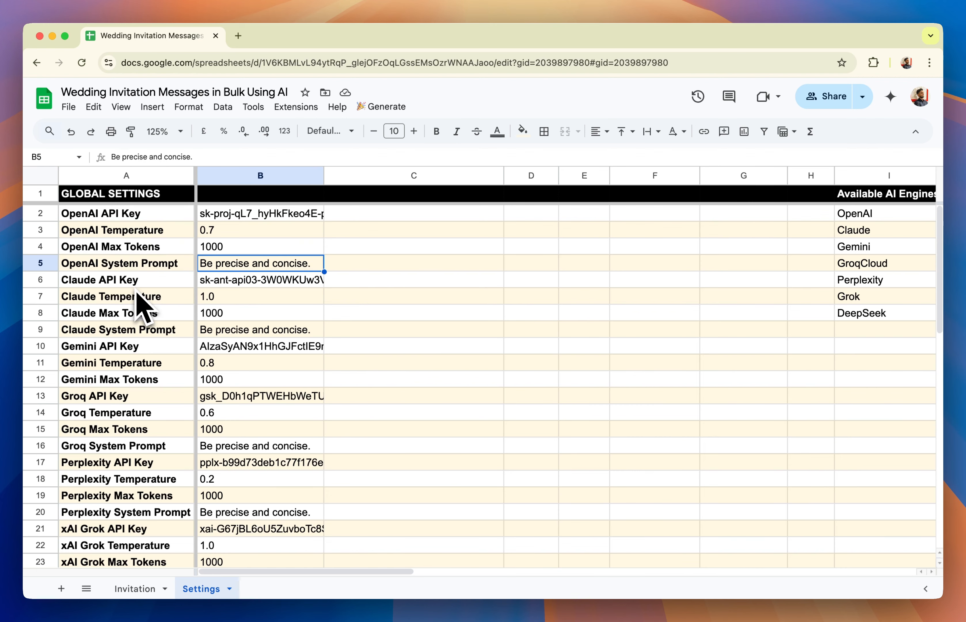
scroll(137, 292, "down", 3)
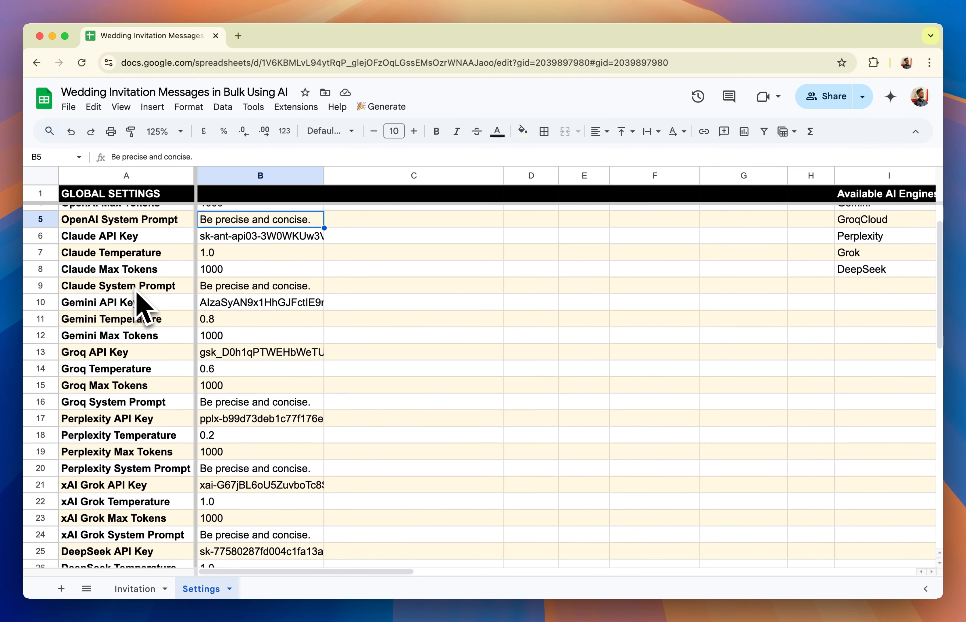
scroll(134, 447, "down", 4)
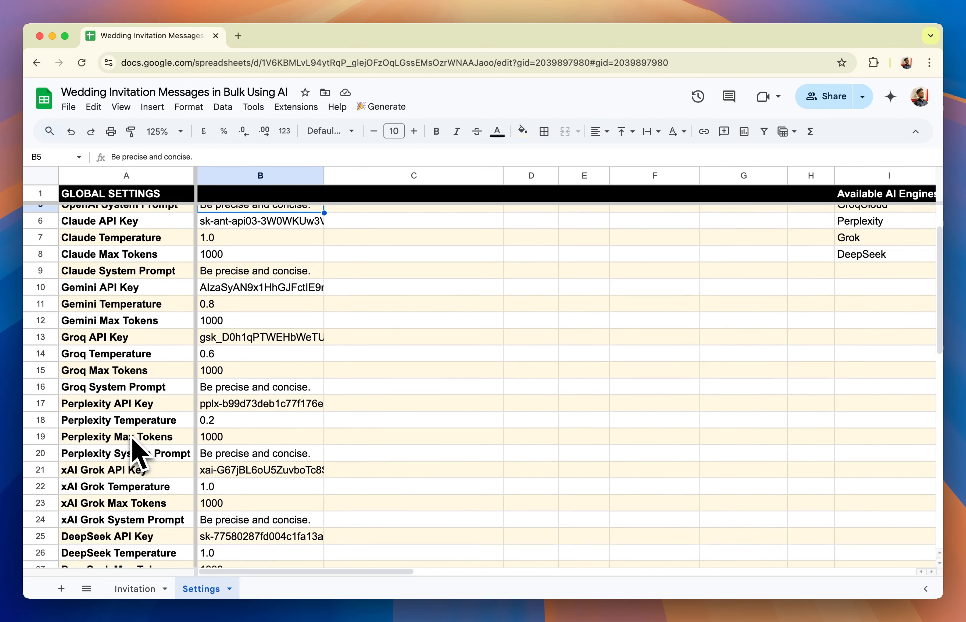
scroll(133, 449, "up", 7)
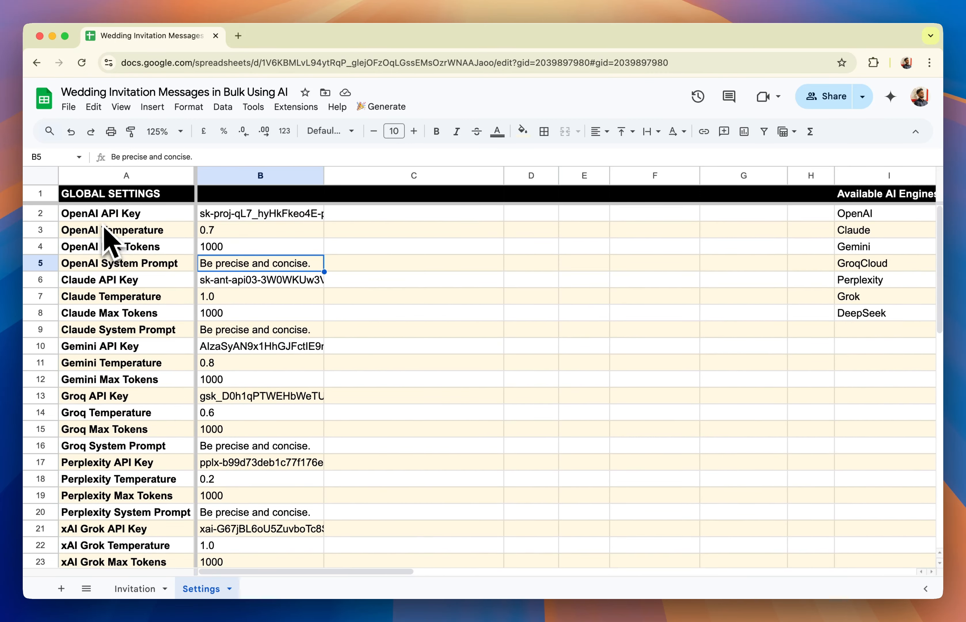
Enter Invitation as the data sheet name in A32 of the Settings sheet and check it against the sheet's actual name
scroll(103, 224, "down", 10)
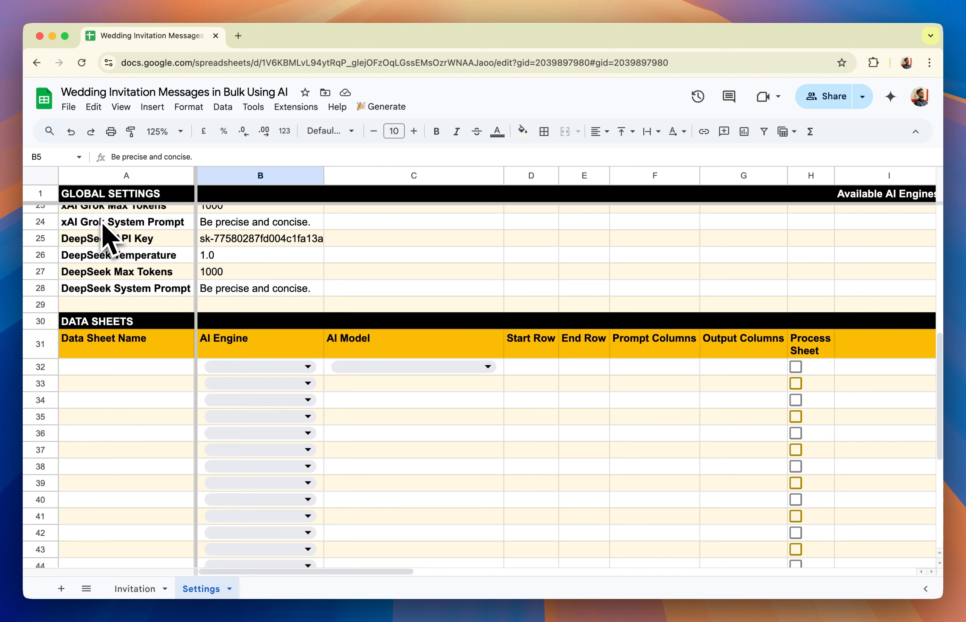
left_click(100, 372)
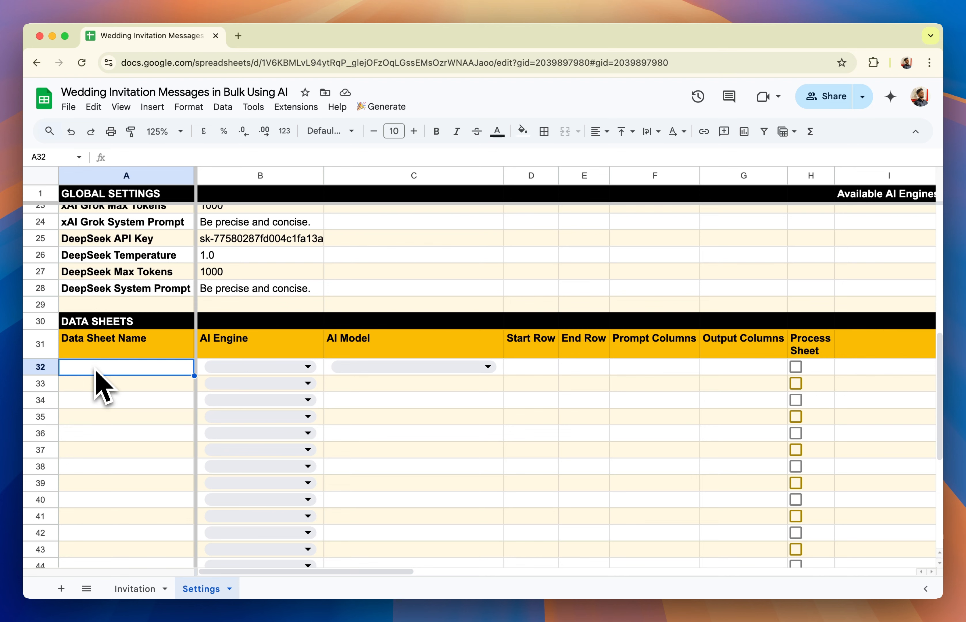
type("Invitation")
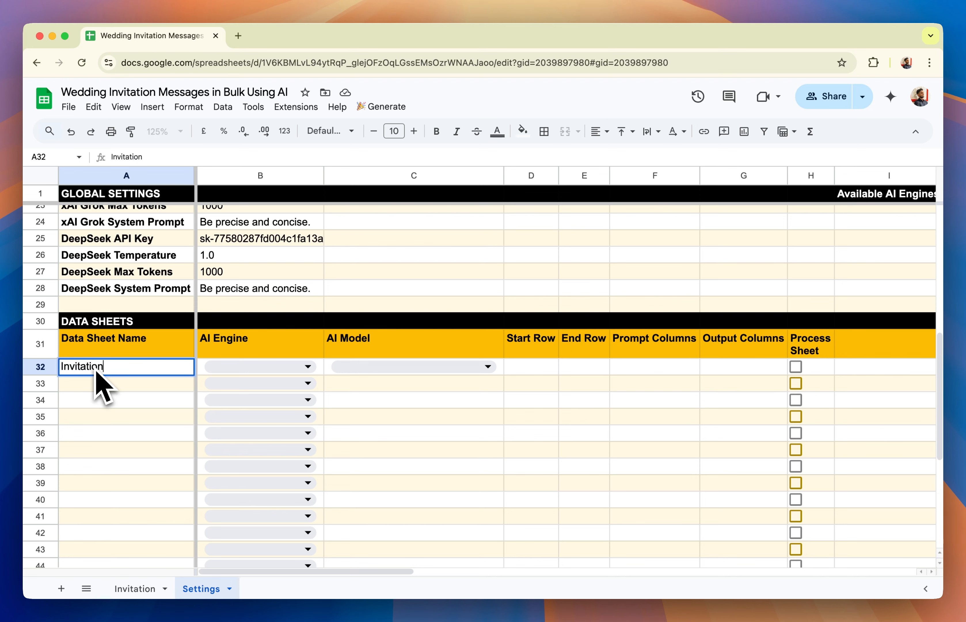
key("Return")
left_click(135, 590)
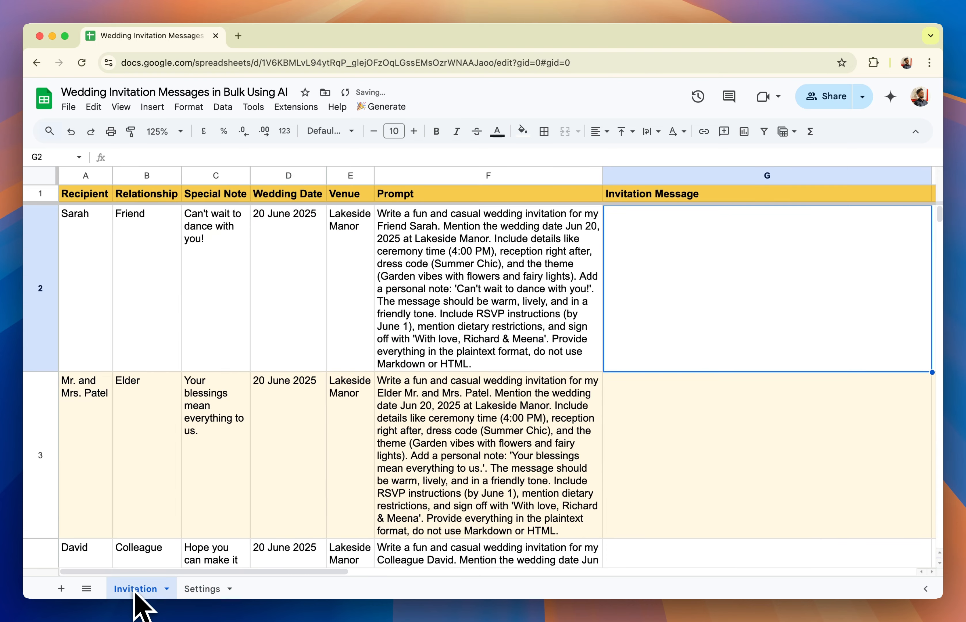
left_click(195, 589)
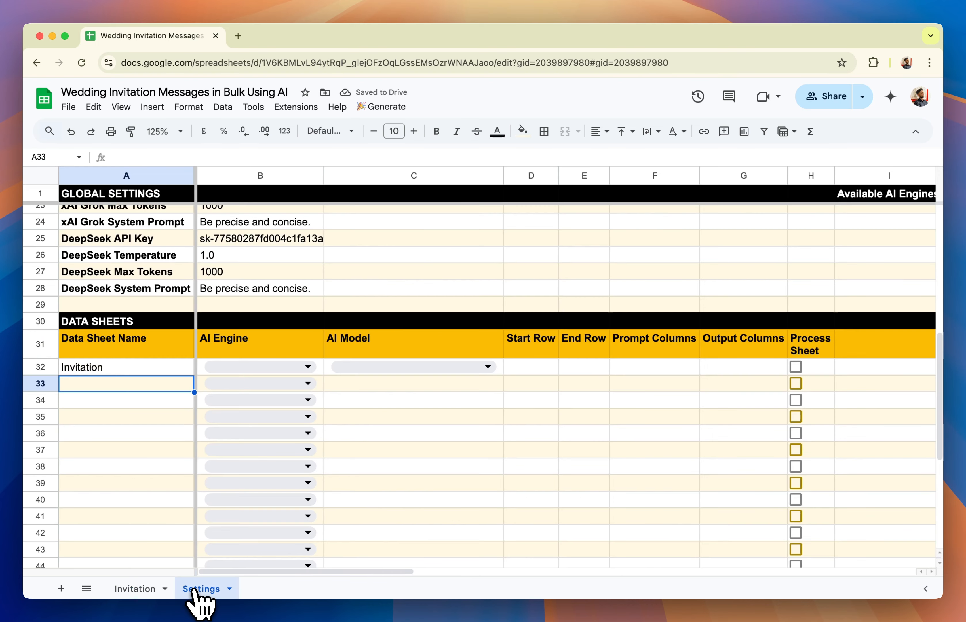
Set the Invitation row's AI engine to OpenAI and its AI model to gpt-4.1
key("Up")
left_click(244, 367)
left_click(247, 389)
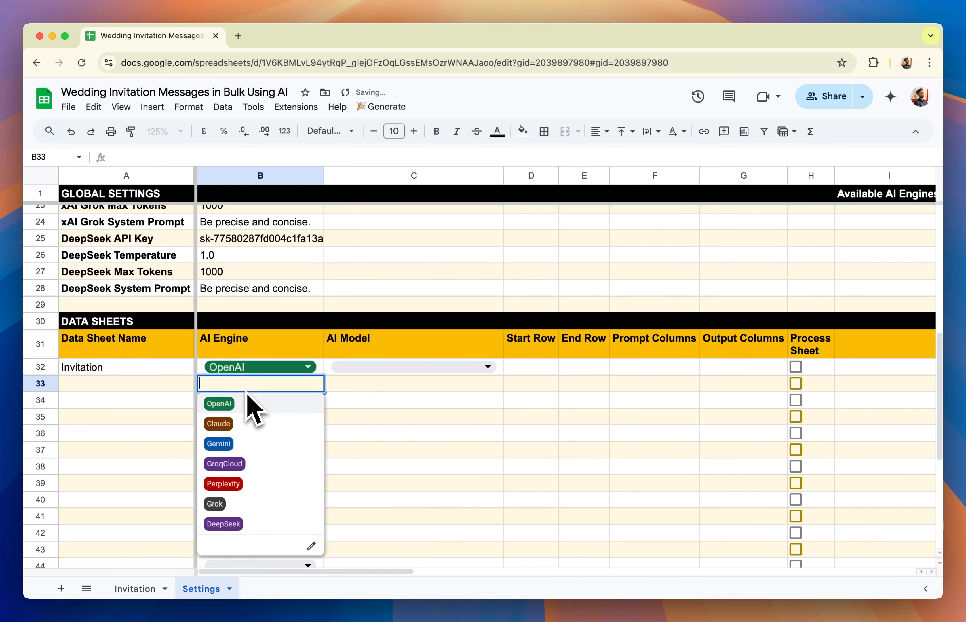
left_click(361, 389)
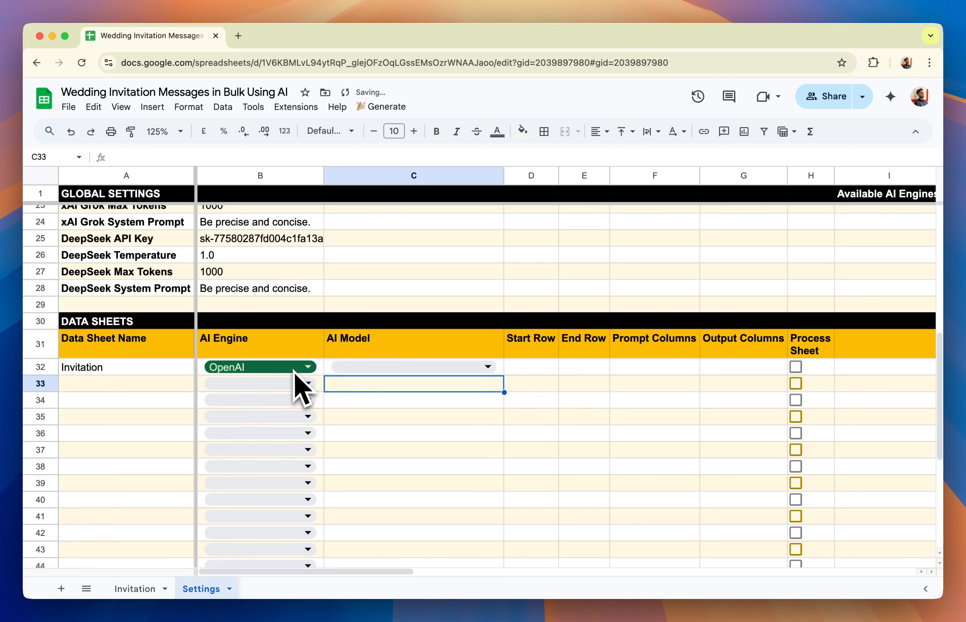
left_click(366, 373)
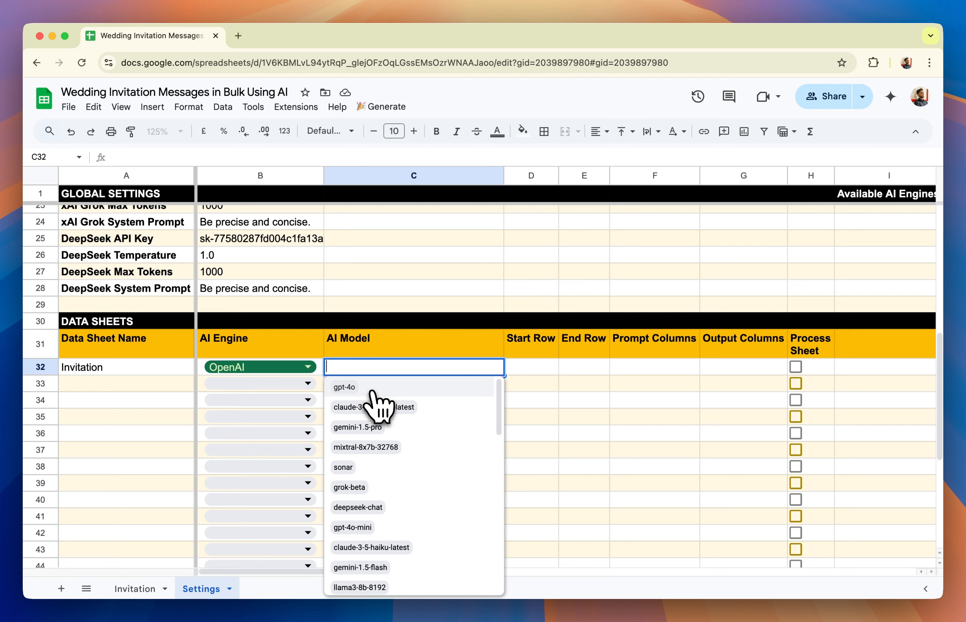
scroll(371, 400, "down", 5)
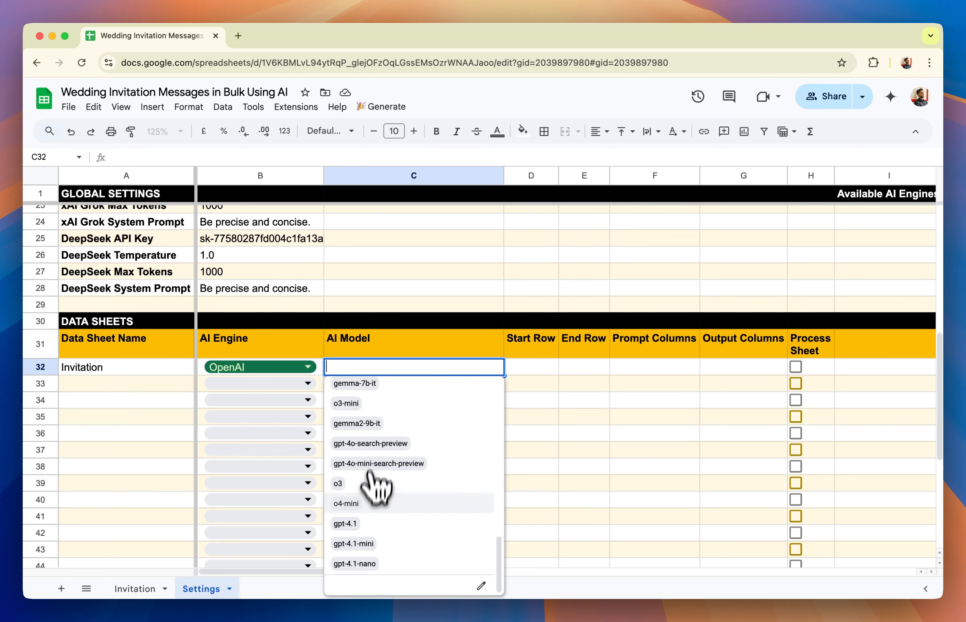
left_click(367, 527)
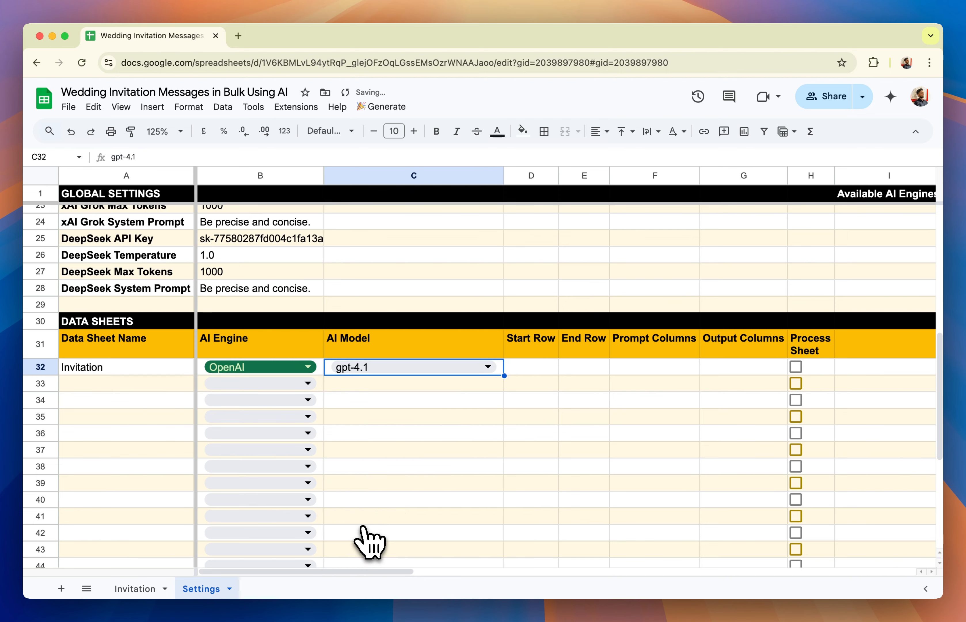
Examine the lists of available AI engines and their models on the Settings sheet, from OpenAI through GroqCloud and Perplexity
scroll(545, 430, "up", 10)
scroll(590, 434, "right", 5)
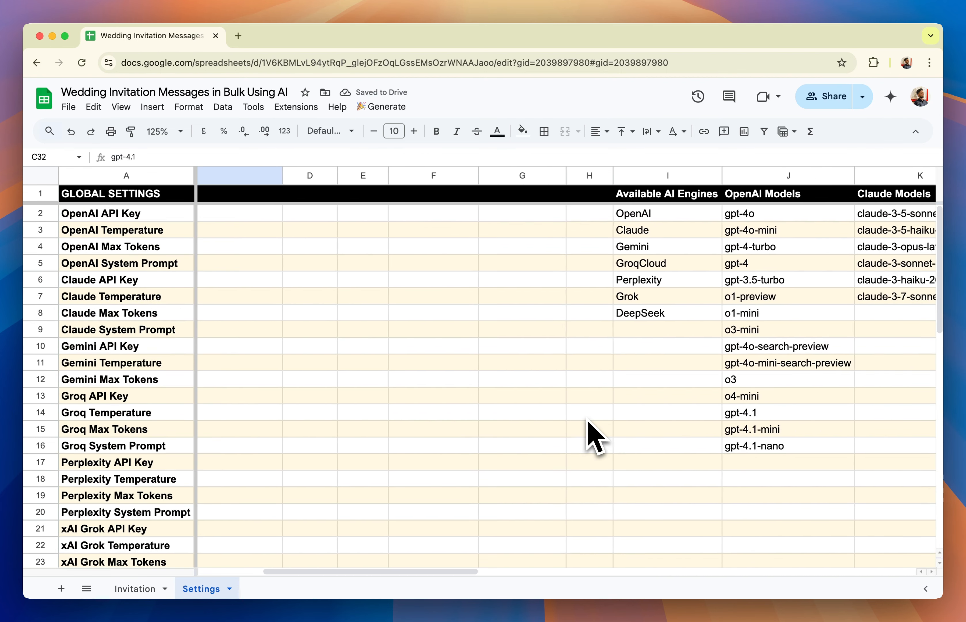
scroll(587, 426, "right", 3)
left_click_drag(557, 215, 573, 457)
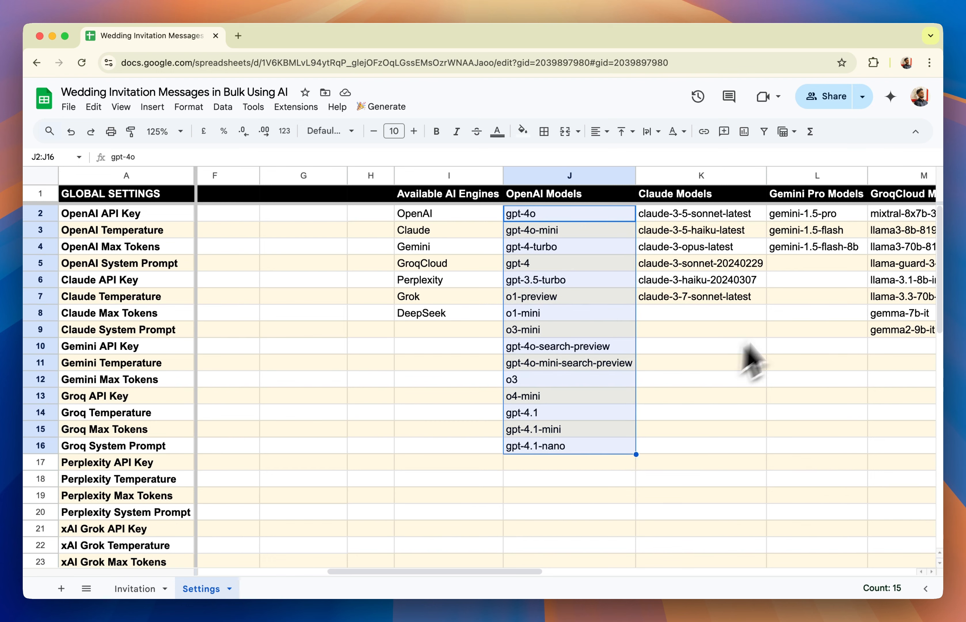
left_click(741, 350)
scroll(735, 296, "right", 2)
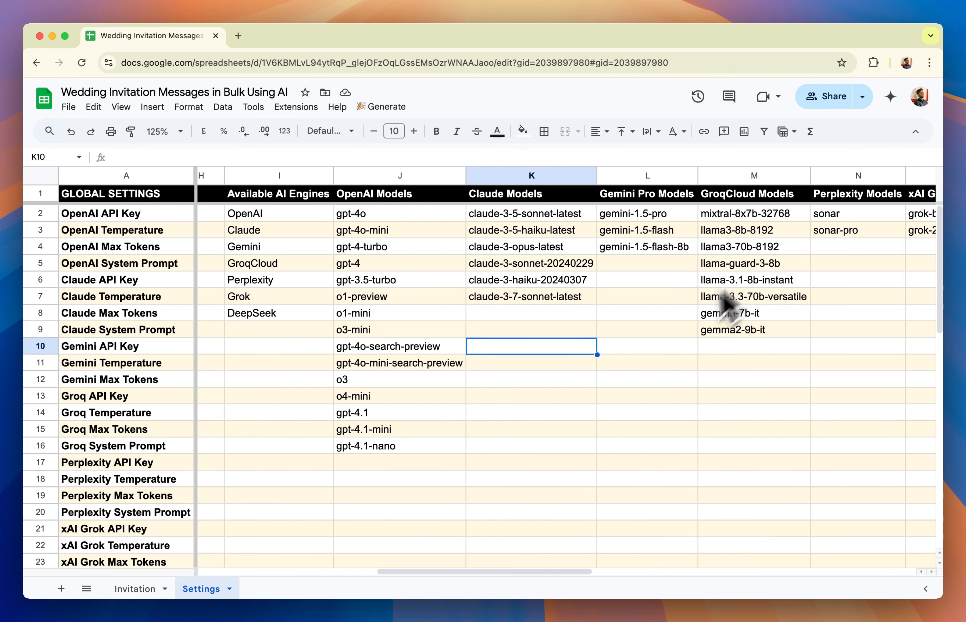
scroll(605, 367, "left", 5)
scroll(602, 367, "down", 10)
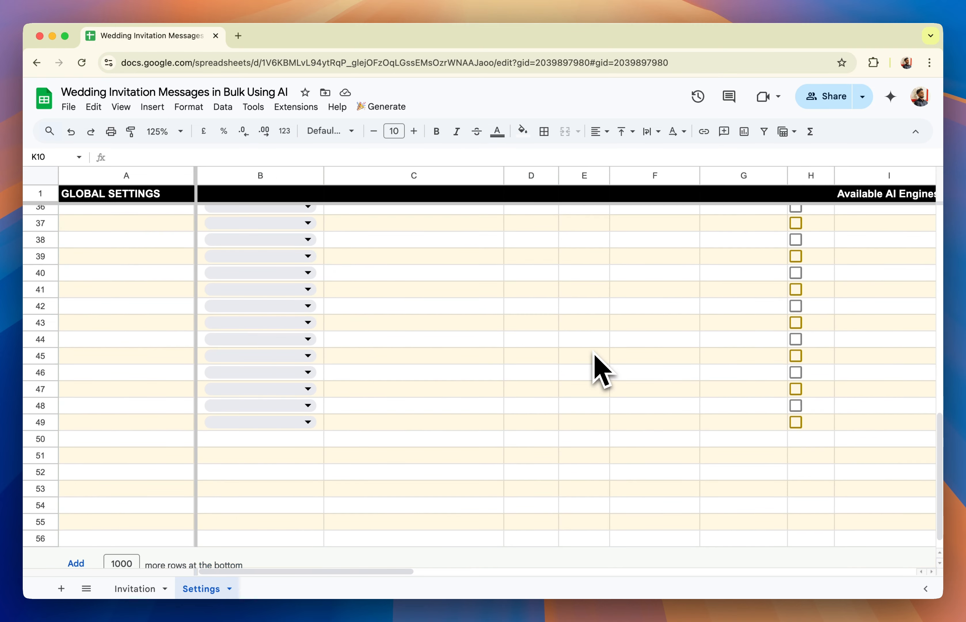
scroll(602, 369, "up", 4)
Set the Invitation row's start row to 2 and end row to 6, matching the first and last filled rows of the Invitation sheet
left_click(542, 365)
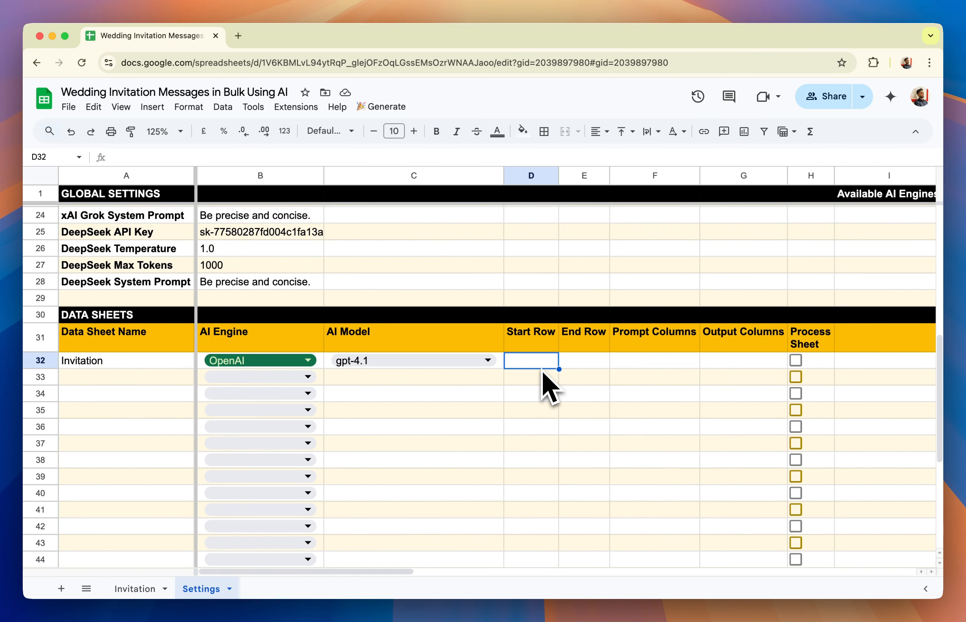
left_click_drag(543, 367, 603, 362)
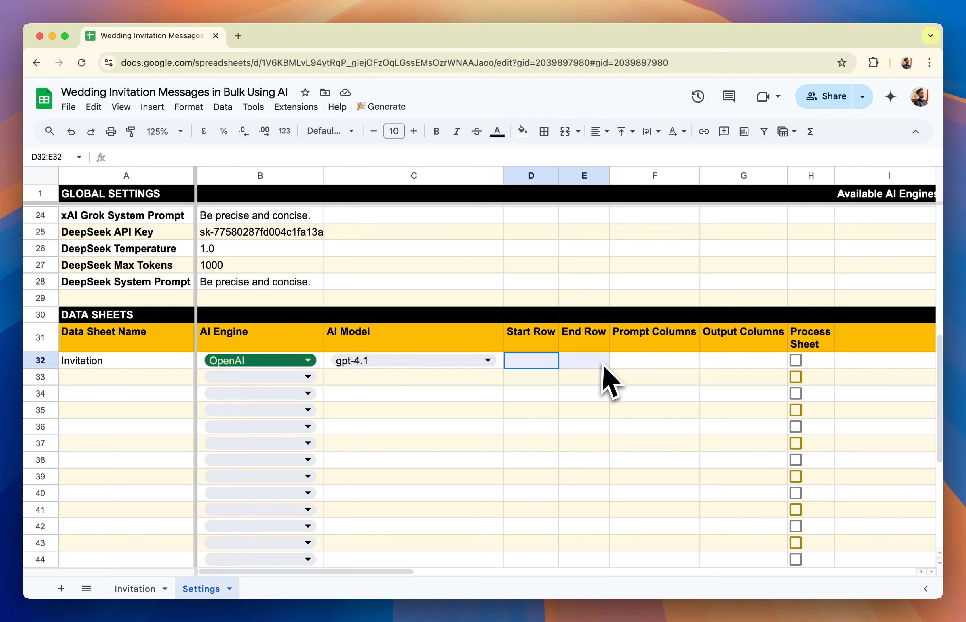
left_click(153, 589)
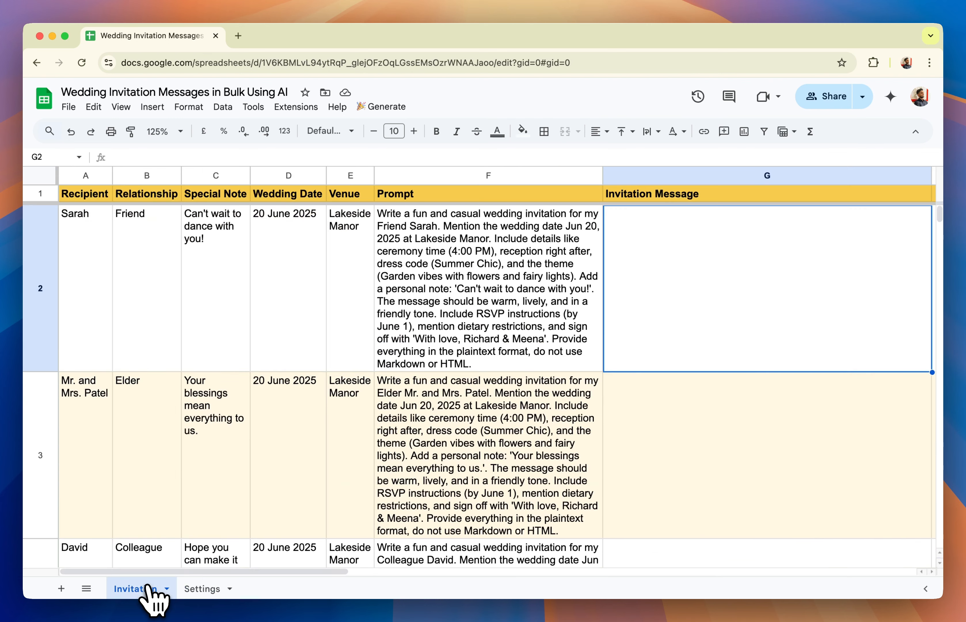
left_click(50, 294)
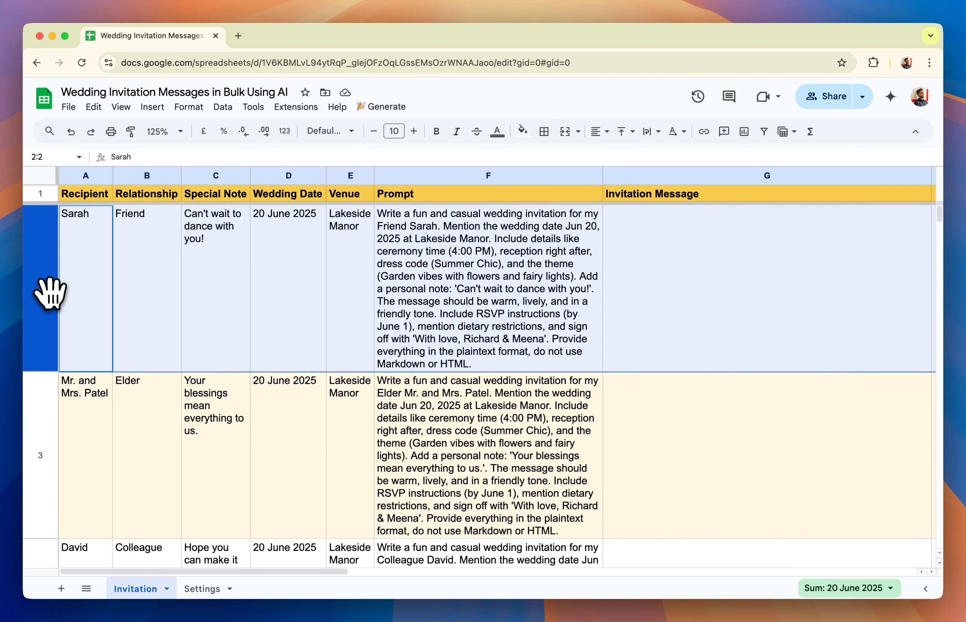
scroll(49, 294, "down", 15)
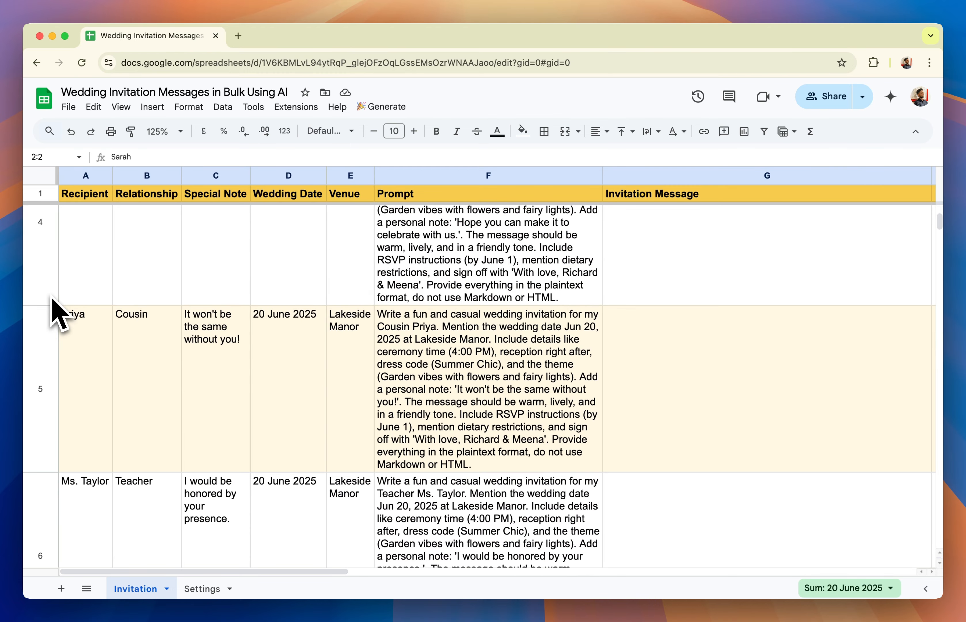
left_click(51, 382)
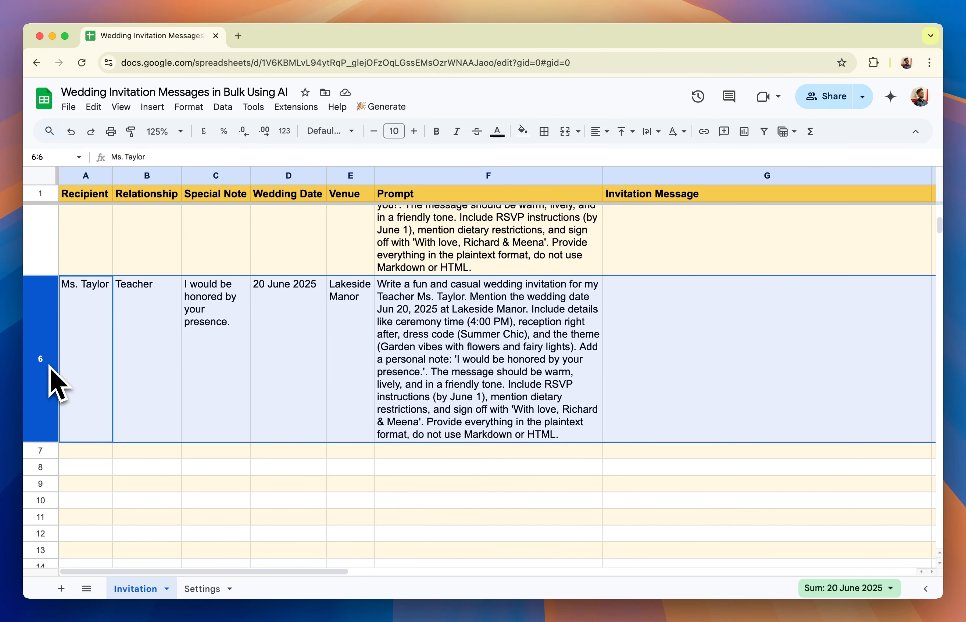
left_click(201, 589)
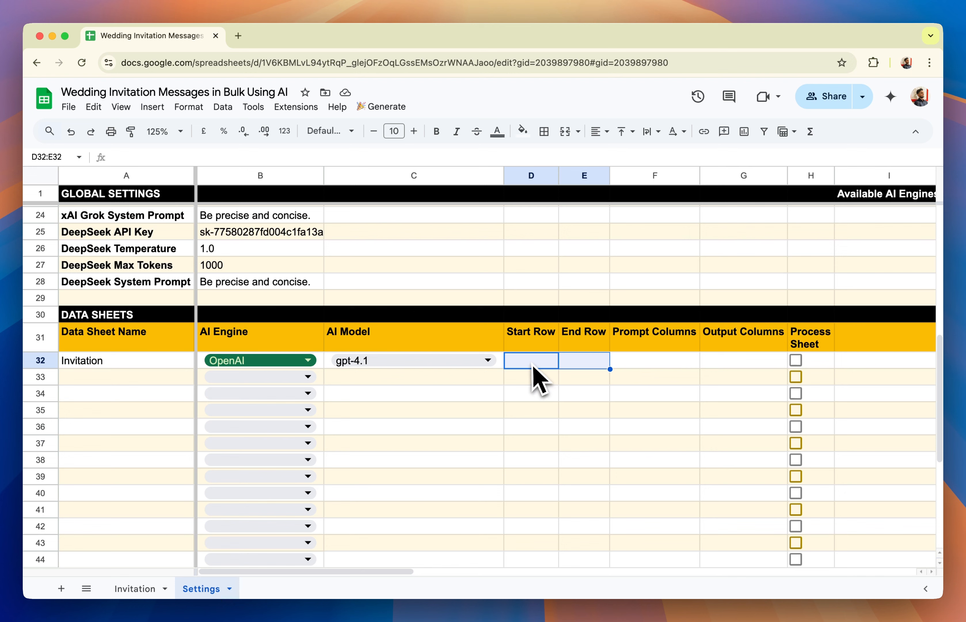
left_click(531, 363)
type("2")
left_click(601, 347)
left_click(606, 363)
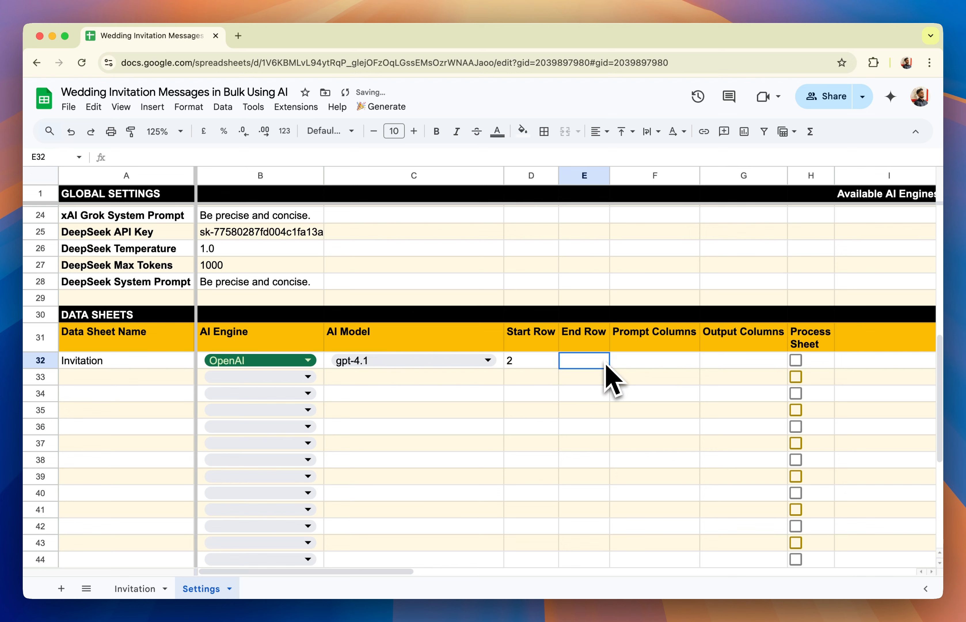
type("6")
Set the Invitation row's prompt column to F and output column to G, checking both columns on the Invitation sheet
left_click(645, 367)
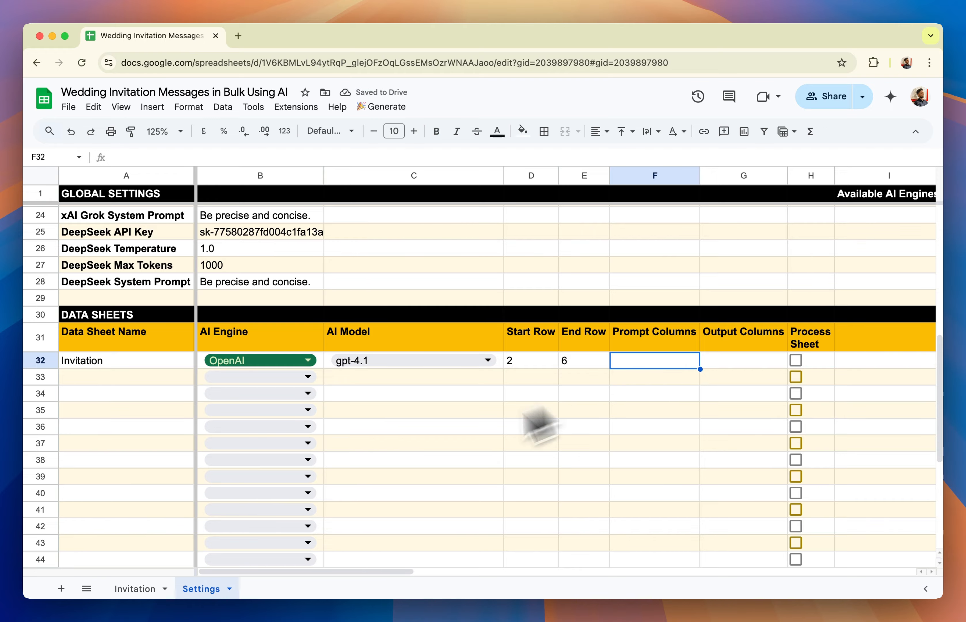
left_click(136, 589)
scroll(557, 345, "up", 5)
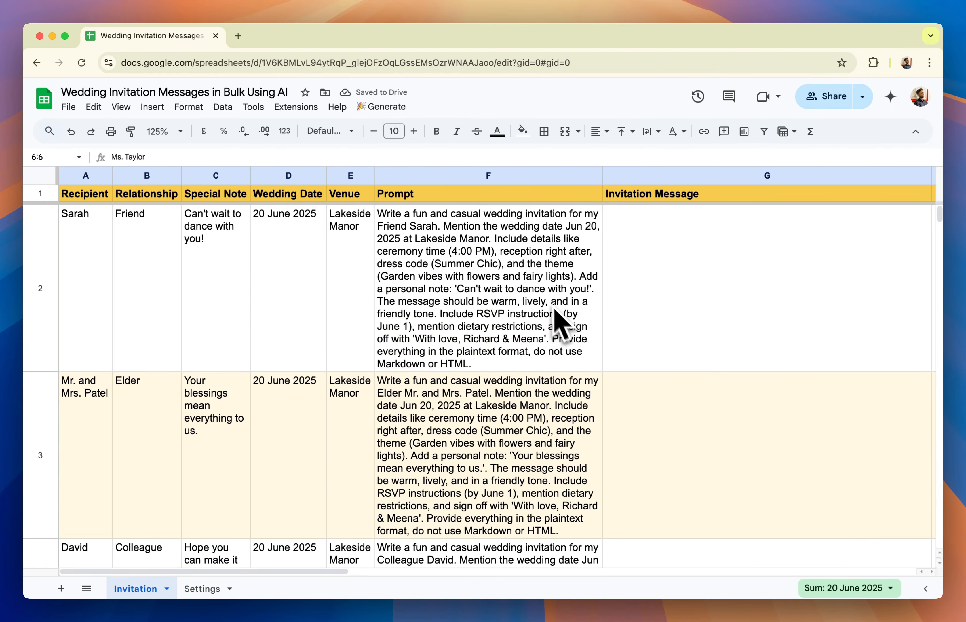
left_click(548, 309)
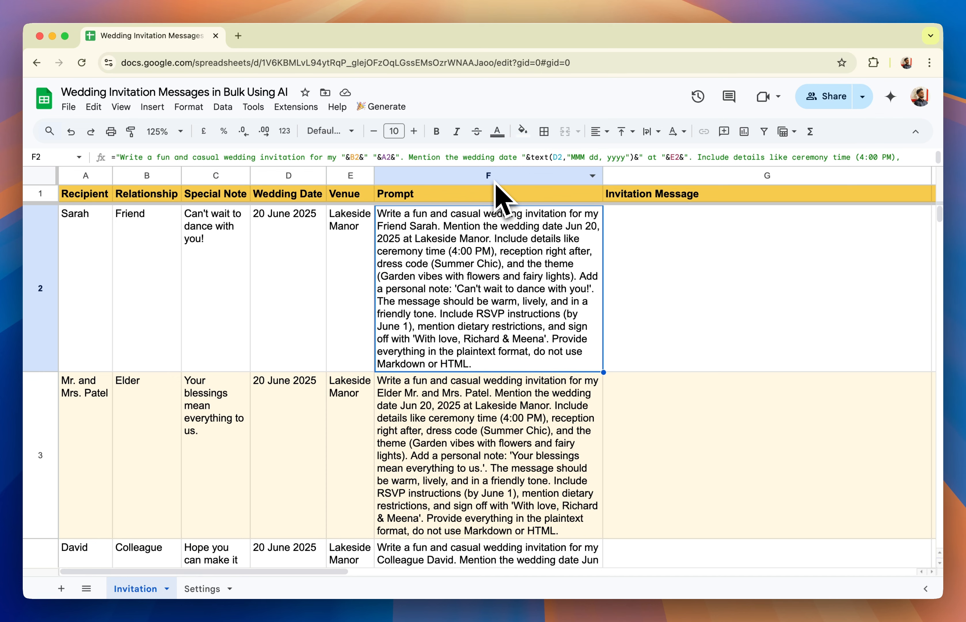
scroll(686, 242, "right", 2)
left_click(670, 176)
left_click(668, 280)
left_click(207, 590)
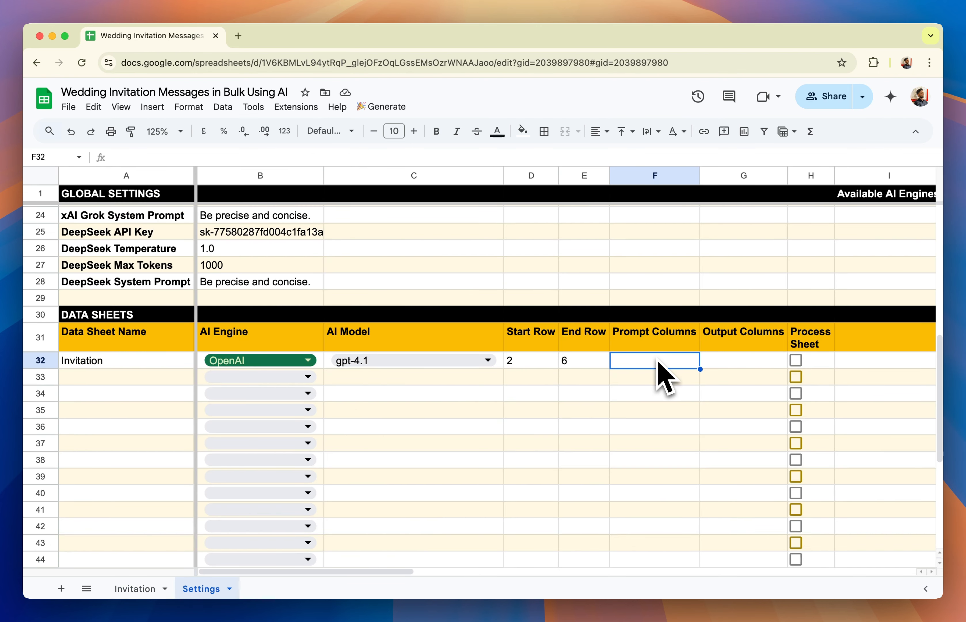
type("F")
key("Tab")
type("G")
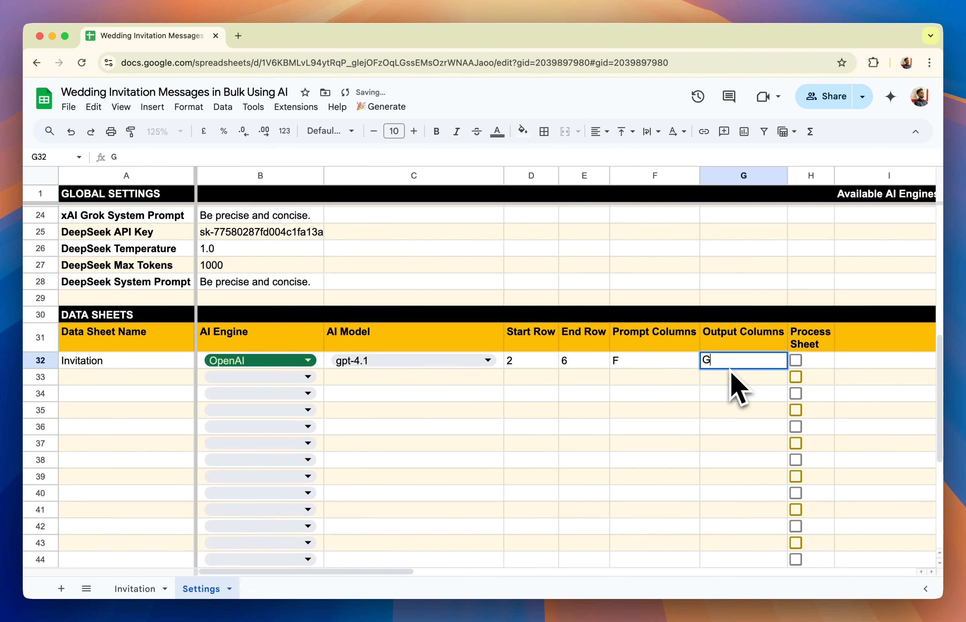
key("Return")
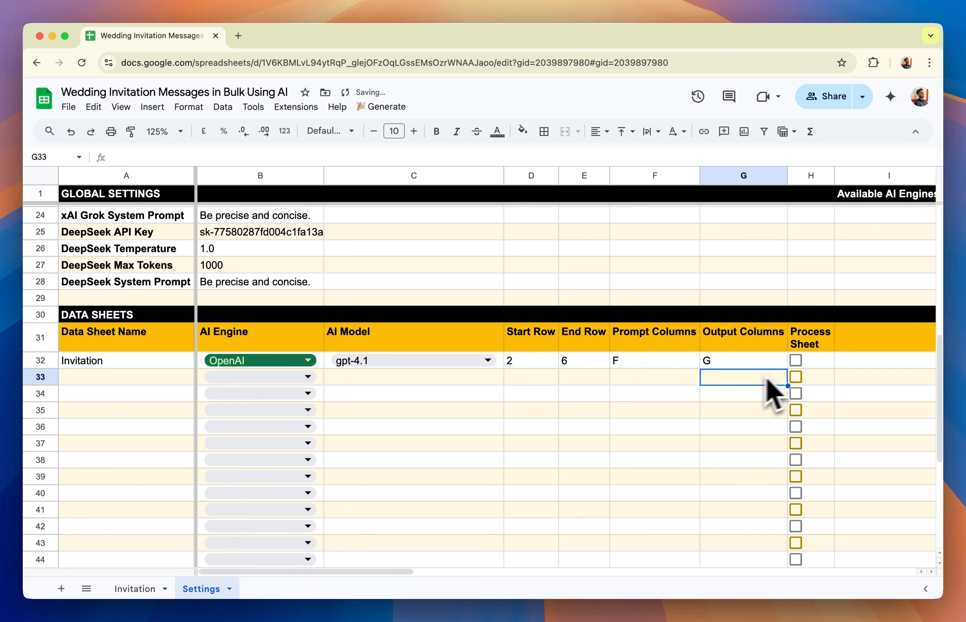
Enable Process Sheet for the Invitation row in Settings and run Process Sheets from the Invitation sheet
left_click(796, 364)
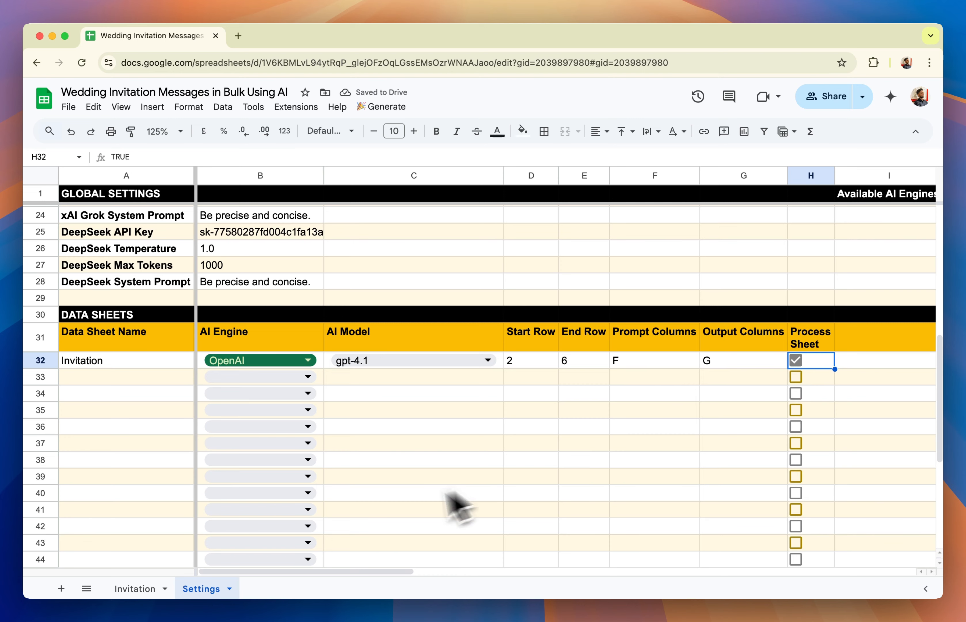
left_click(136, 588)
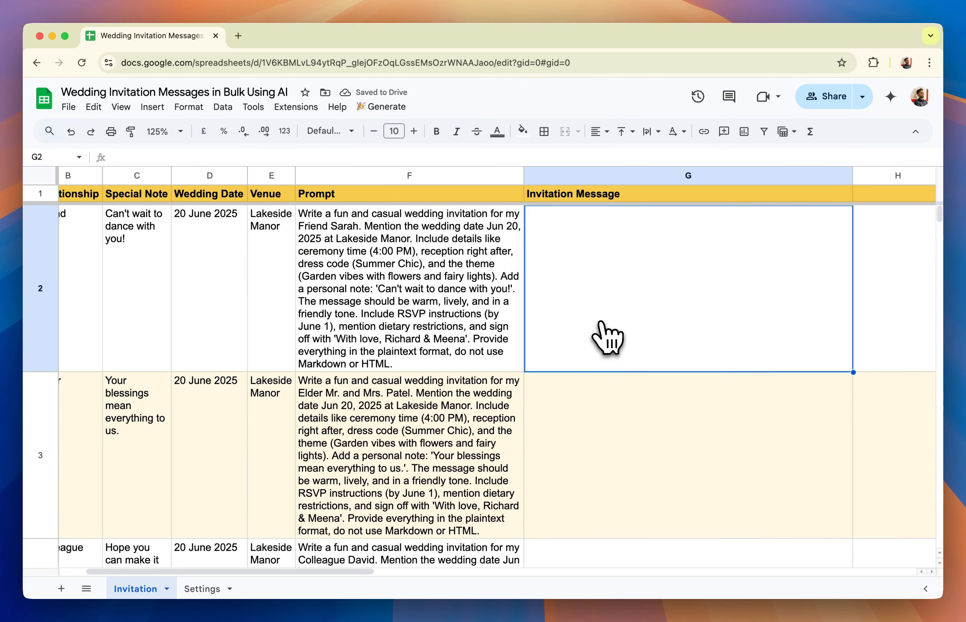
scroll(604, 340, "left", 2)
left_click(386, 107)
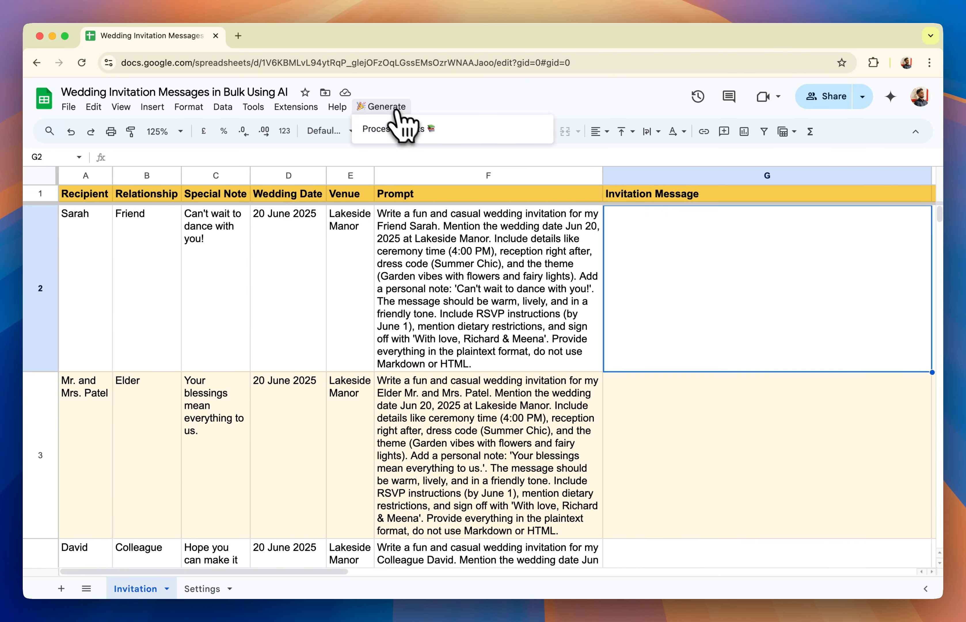
left_click(412, 129)
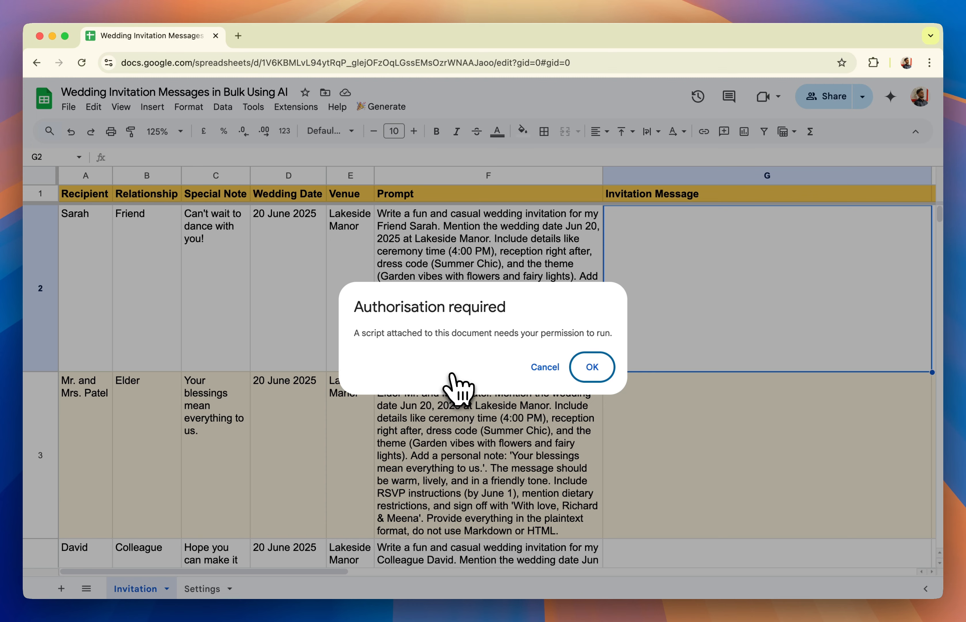
Authorise the Multi-AI 2.0 script with the listed Google account, granting all requested permissions
left_click(593, 367)
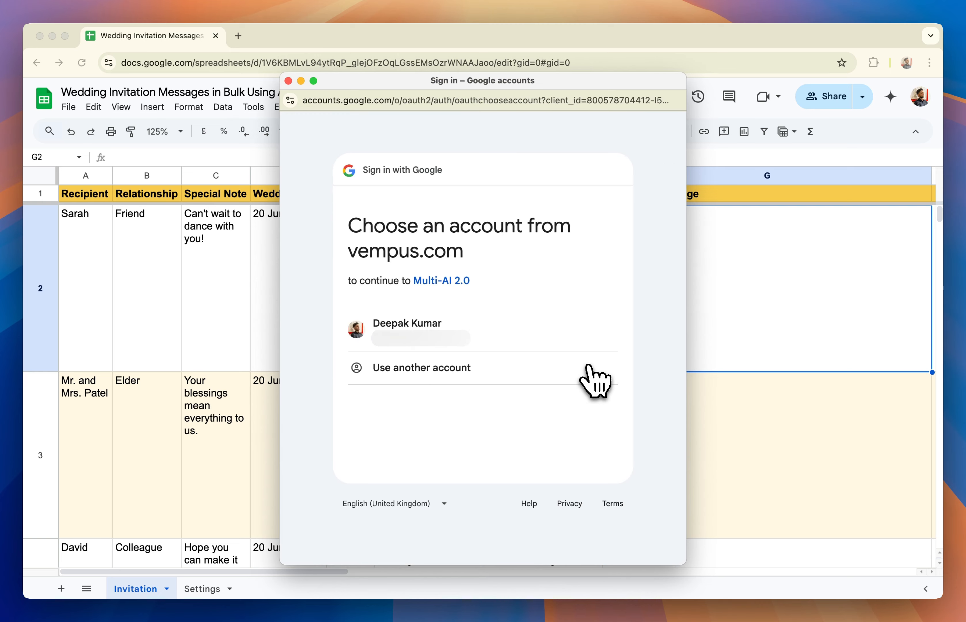
left_click(466, 336)
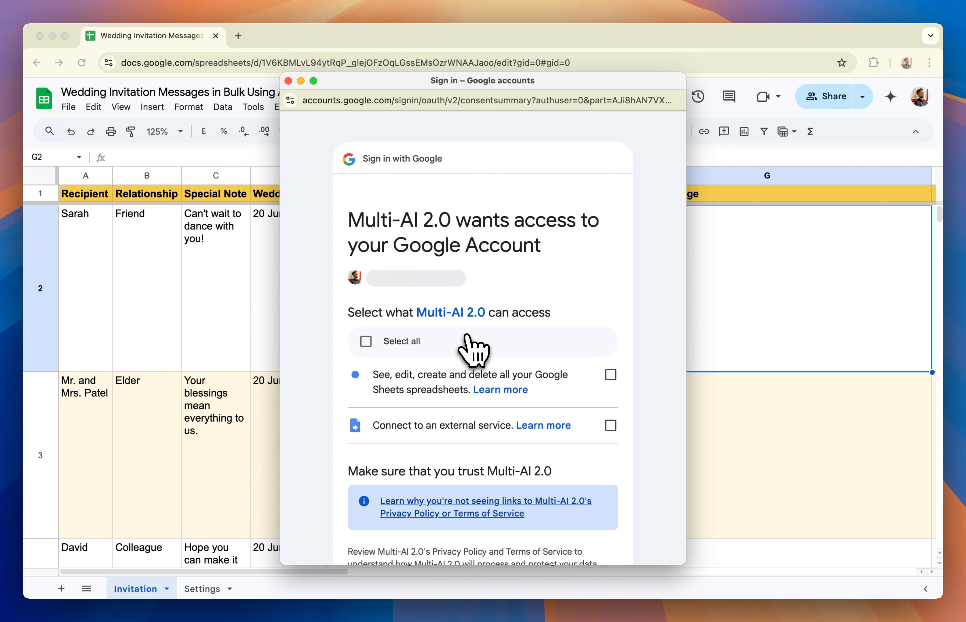
left_click(366, 348)
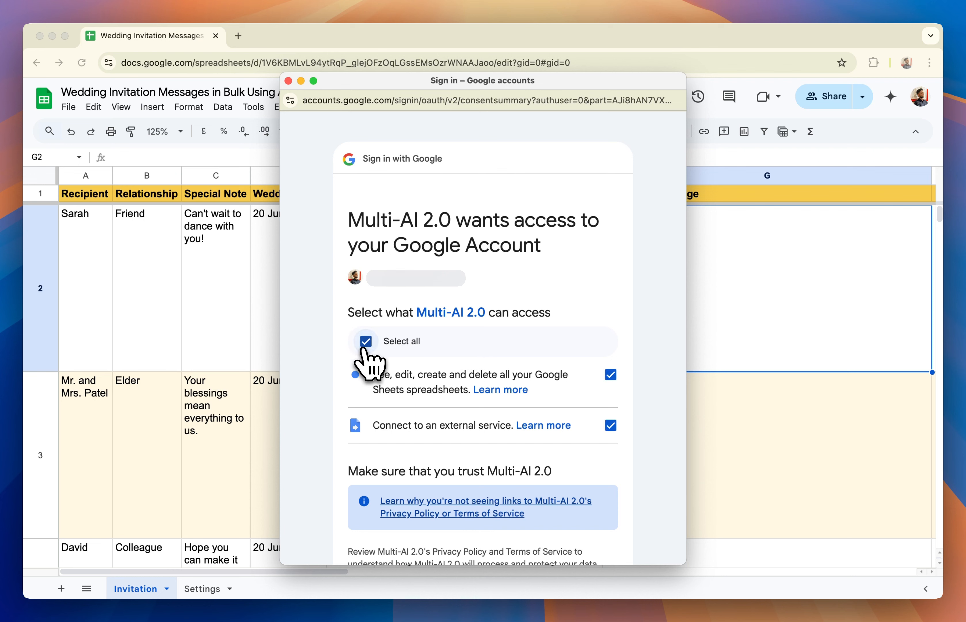
scroll(537, 333, "down", 5)
left_click(564, 467)
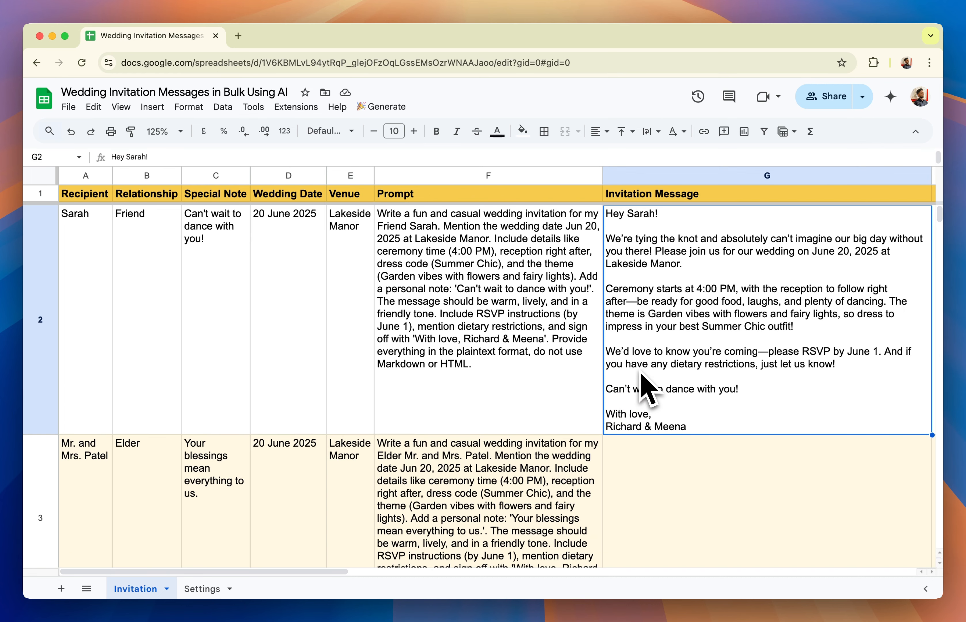
Review the generated invitation messages on the Invitation sheet against each recipient's prompt and details
scroll(648, 390, "down", 5)
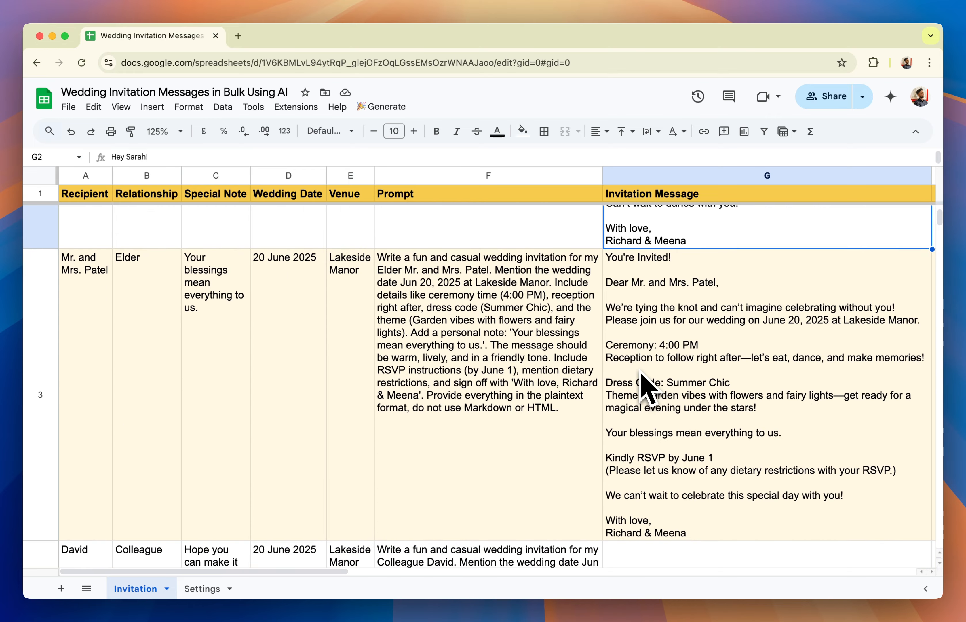
scroll(641, 372, "down", 10)
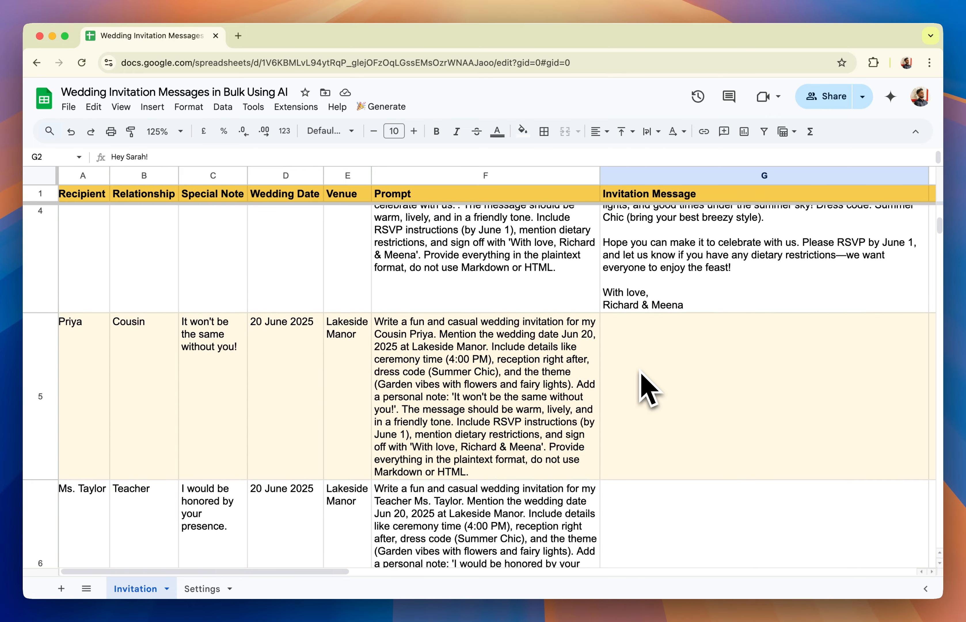
scroll(648, 365, "up", 10)
scroll(642, 388, "right", 5)
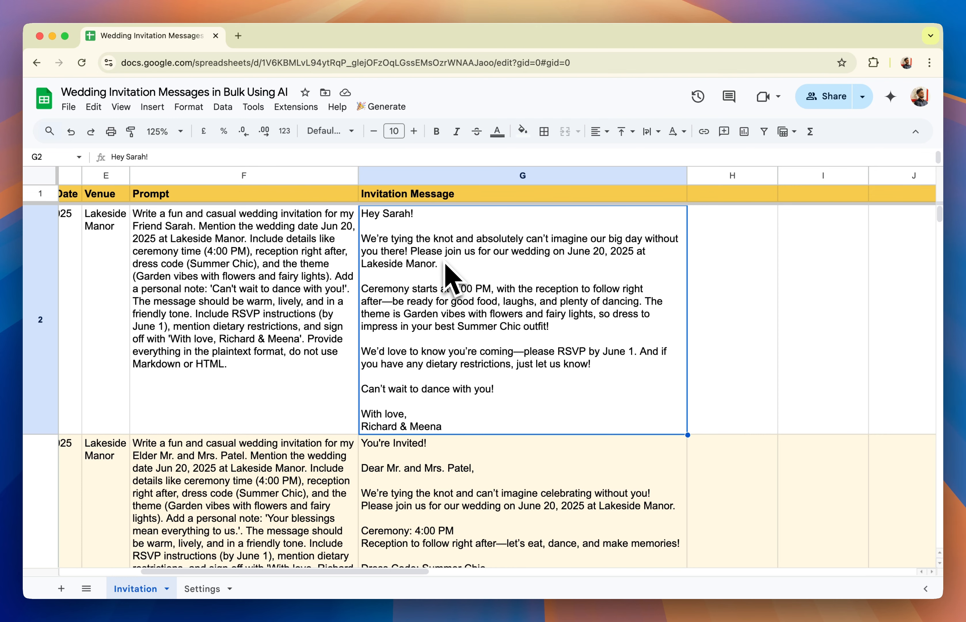
scroll(122, 270, "left", 3)
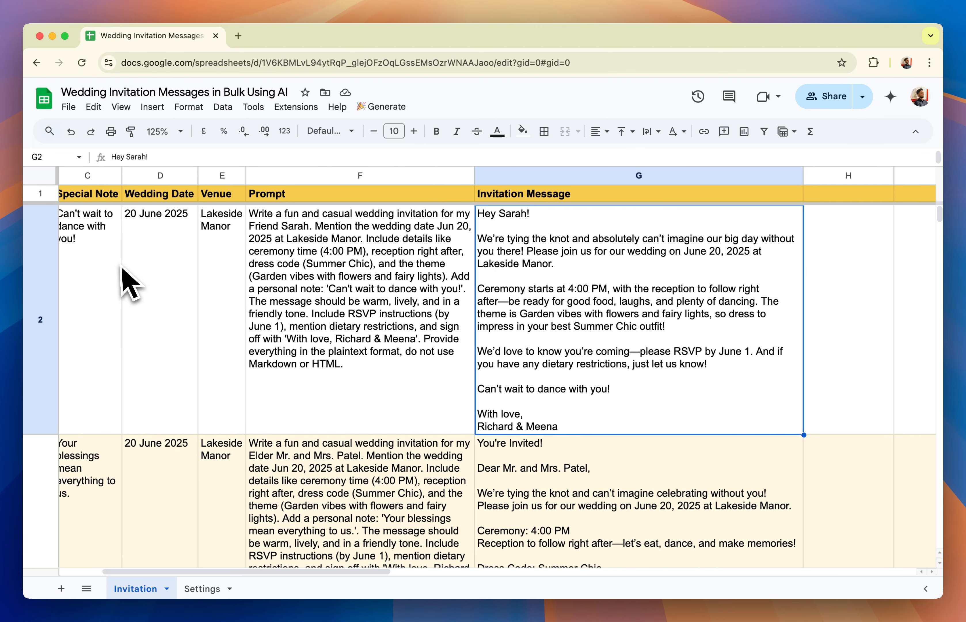
scroll(170, 256, "right", 4)
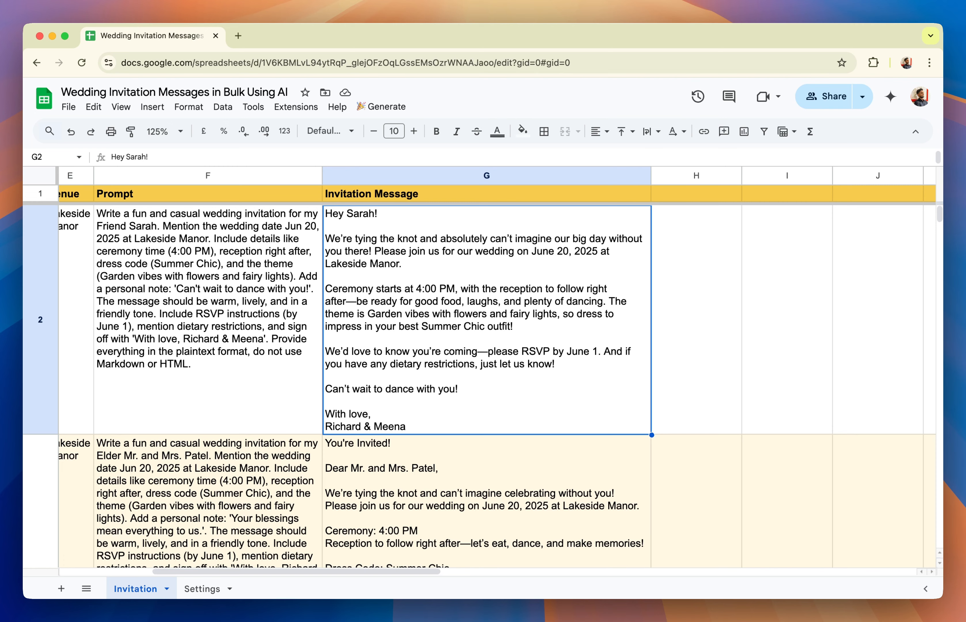
scroll(620, 406, "down", 5)
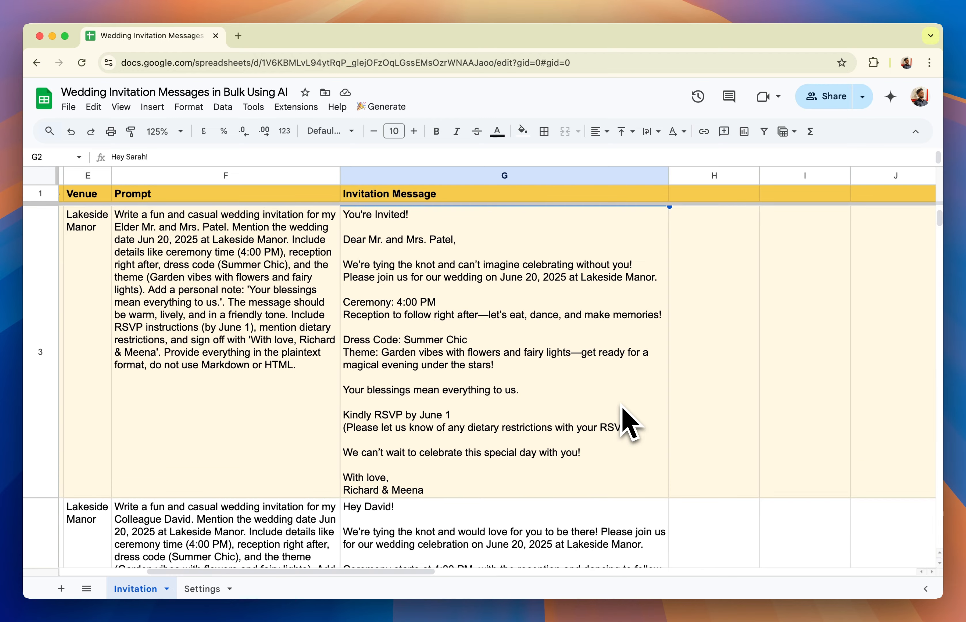
scroll(622, 406, "up", 2)
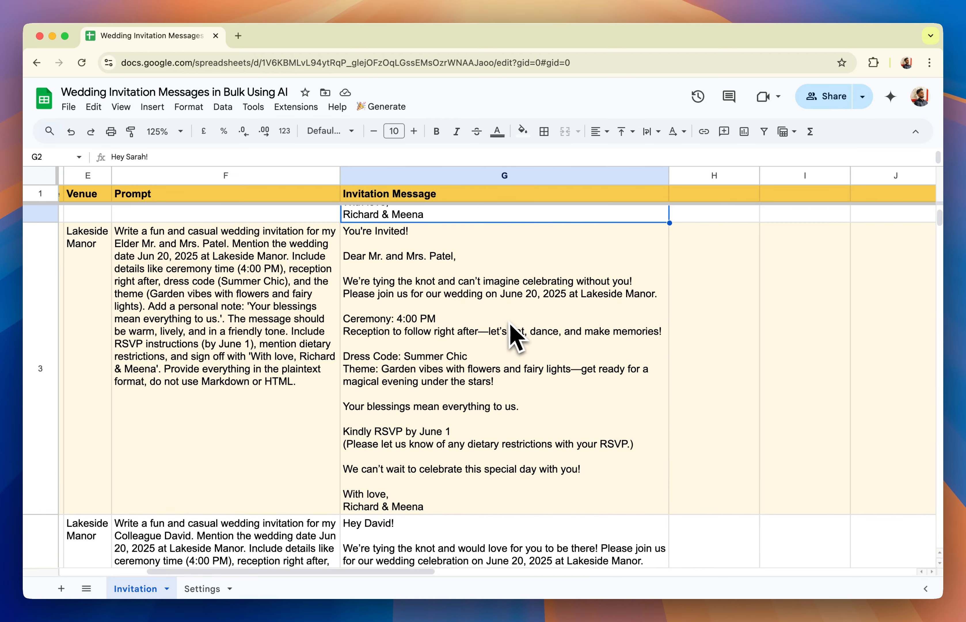
left_click(510, 325)
scroll(510, 325, "down", 5)
left_click(510, 324)
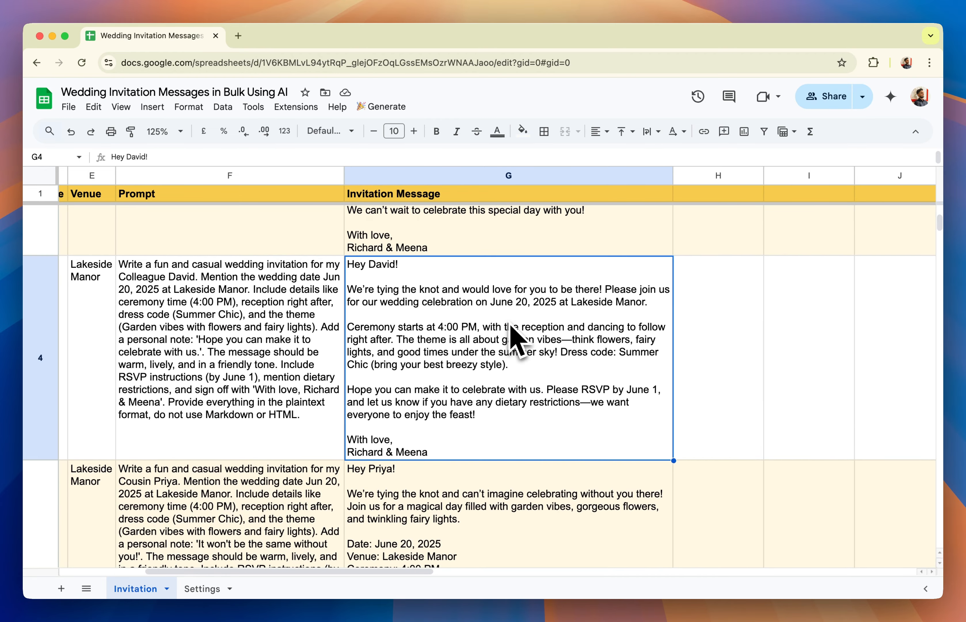
left_click(190, 400)
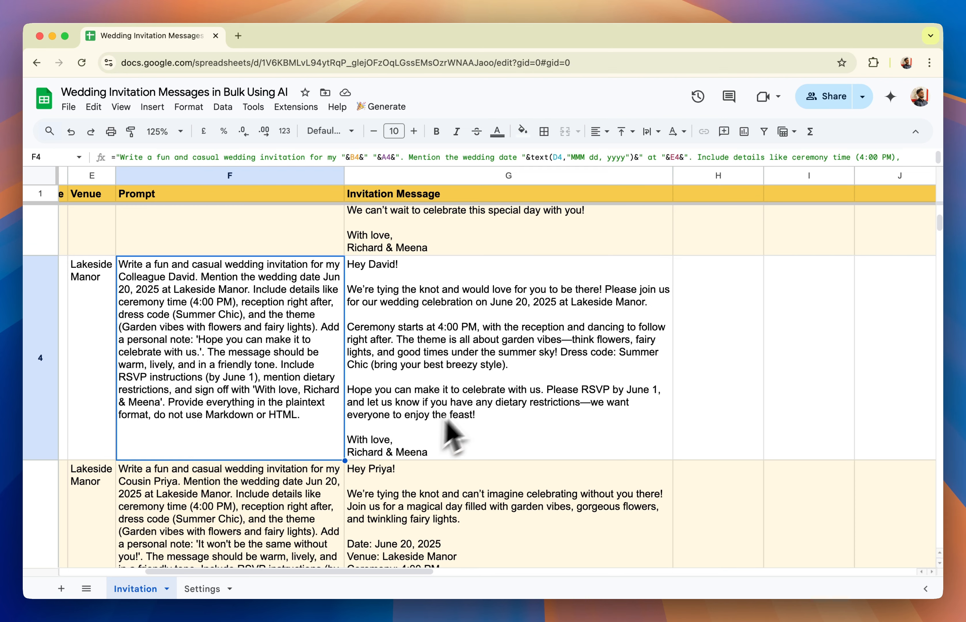
Compare the generated invitation message in row 5 with its prompt and the cousin's relationship, special note, date and venue
scroll(485, 412, "down", 3)
scroll(485, 410, "left", 3)
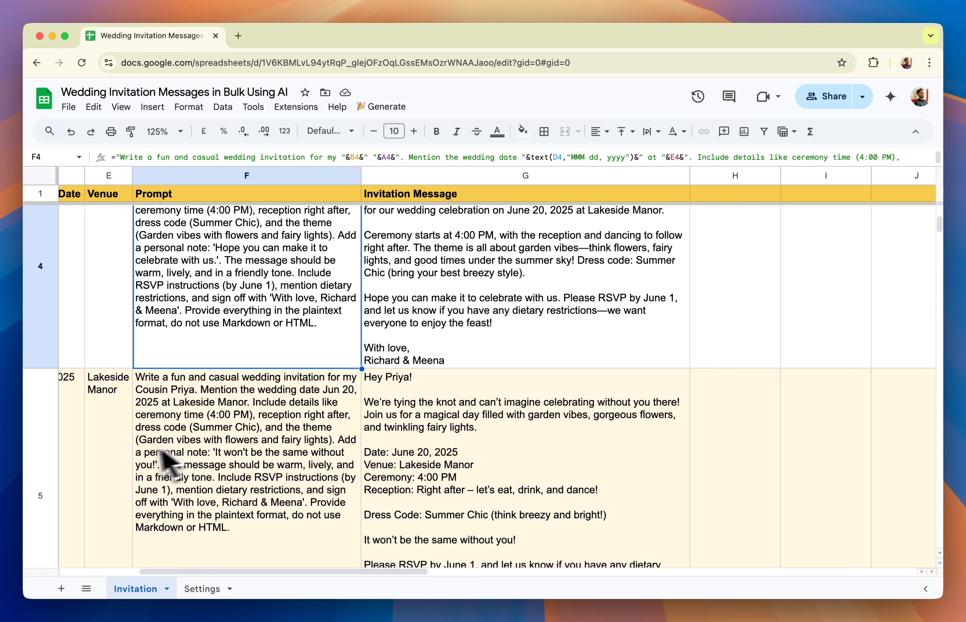
scroll(173, 453, "left", 3)
left_click_drag(95, 447, 301, 445)
left_click(600, 412)
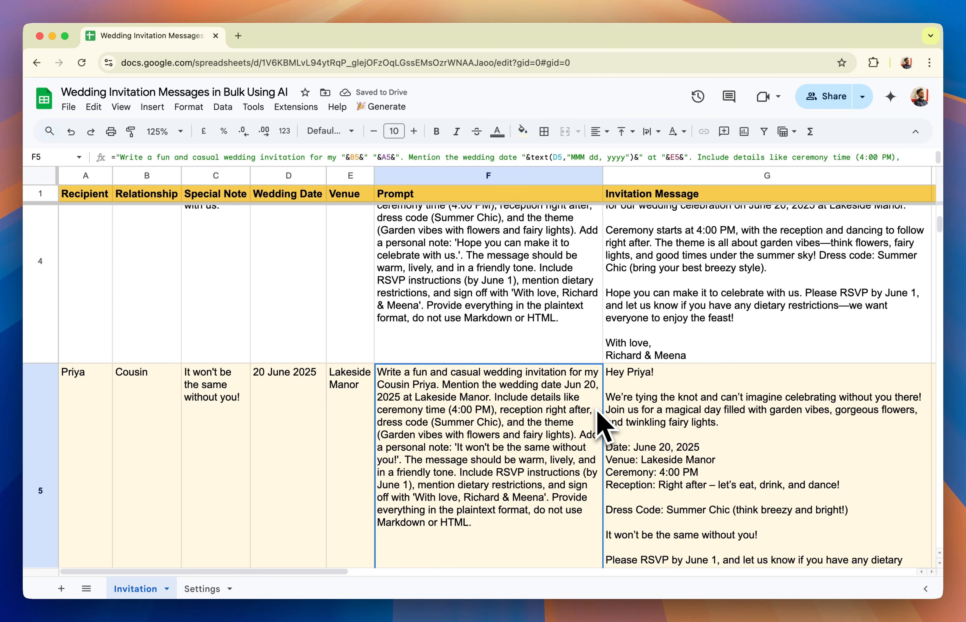
scroll(599, 412, "down", 1)
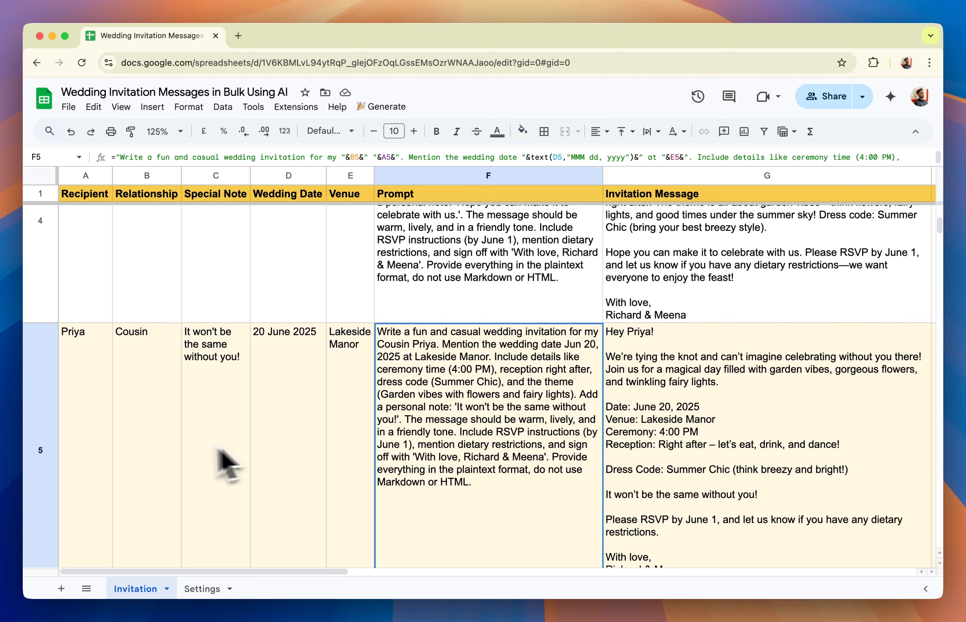
scroll(539, 442, "right", 5)
scroll(539, 444, "down", 1)
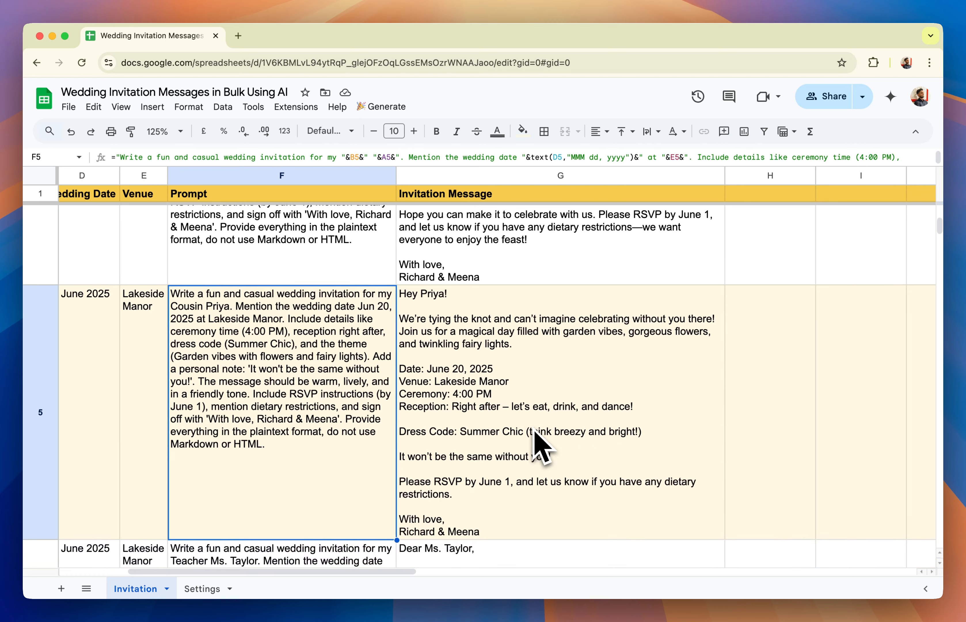
Read the teacher's invitation message in row 6 against its prompt and return to the first recipient's row
scroll(524, 402, "down", 5)
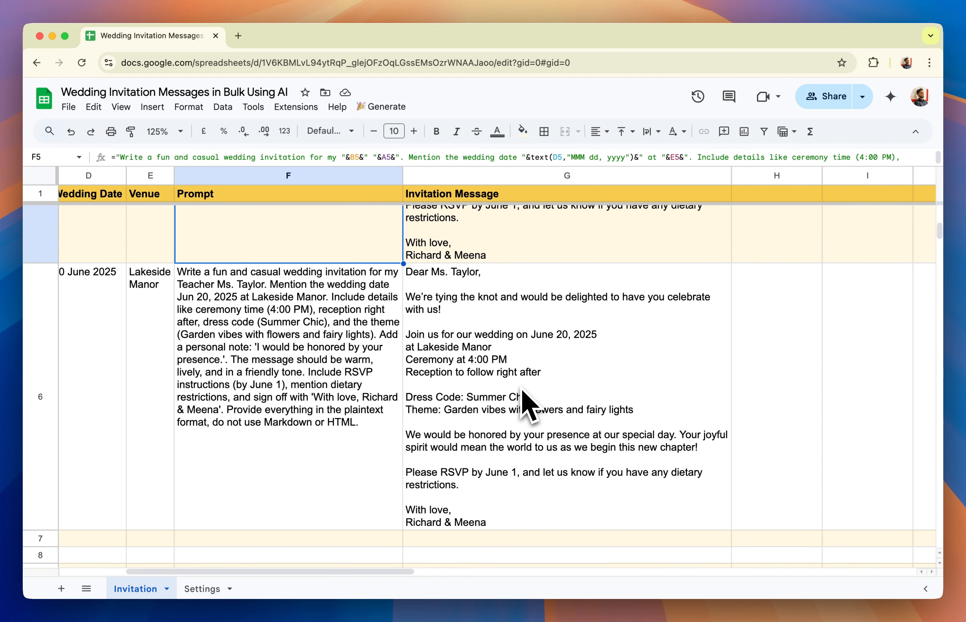
scroll(522, 388, "down", 1)
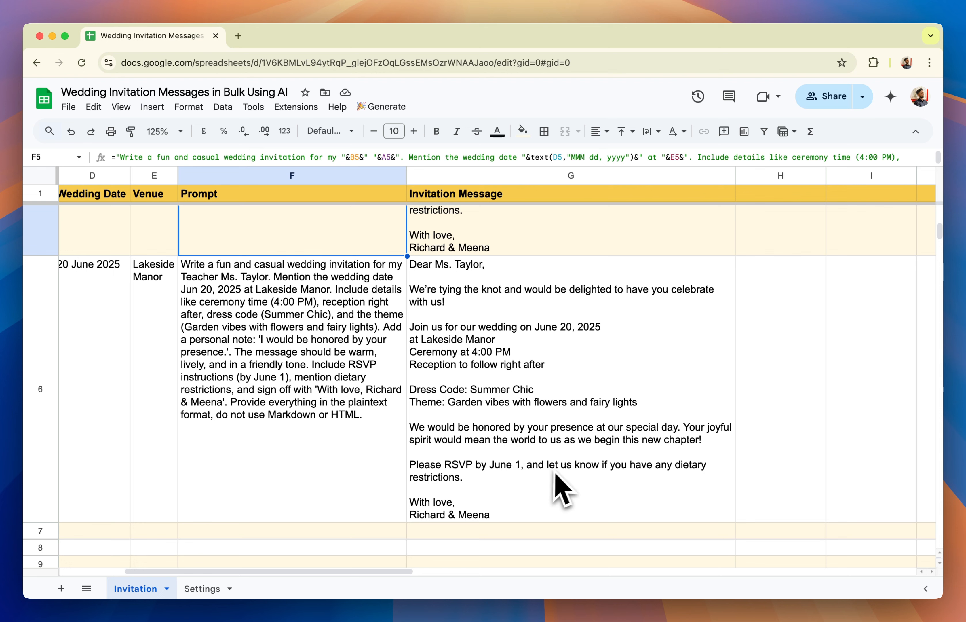
scroll(611, 491, "down", 1)
scroll(611, 491, "right", 1)
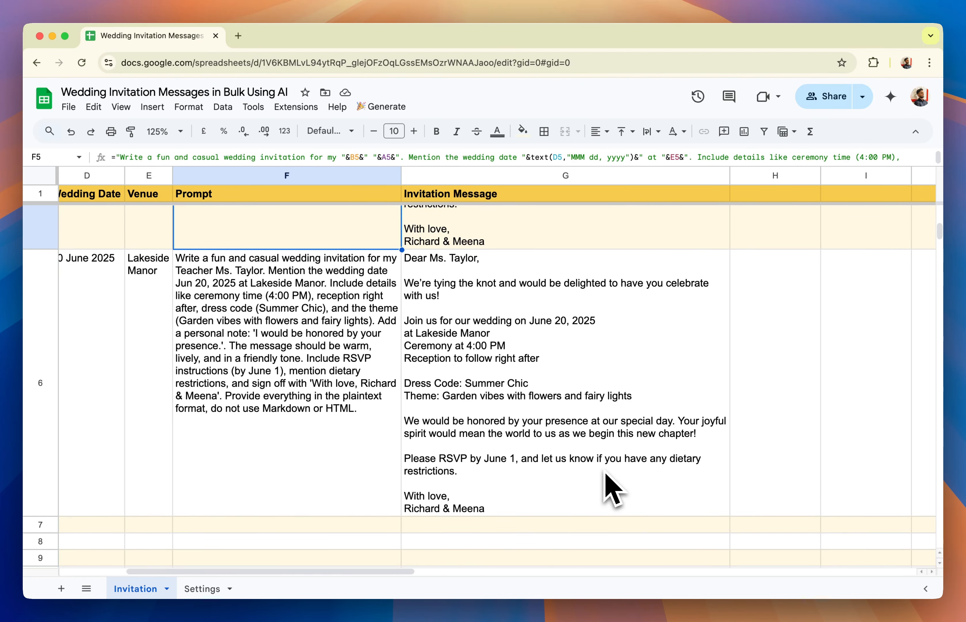
scroll(611, 491, "up", 10)
scroll(611, 491, "left", 5)
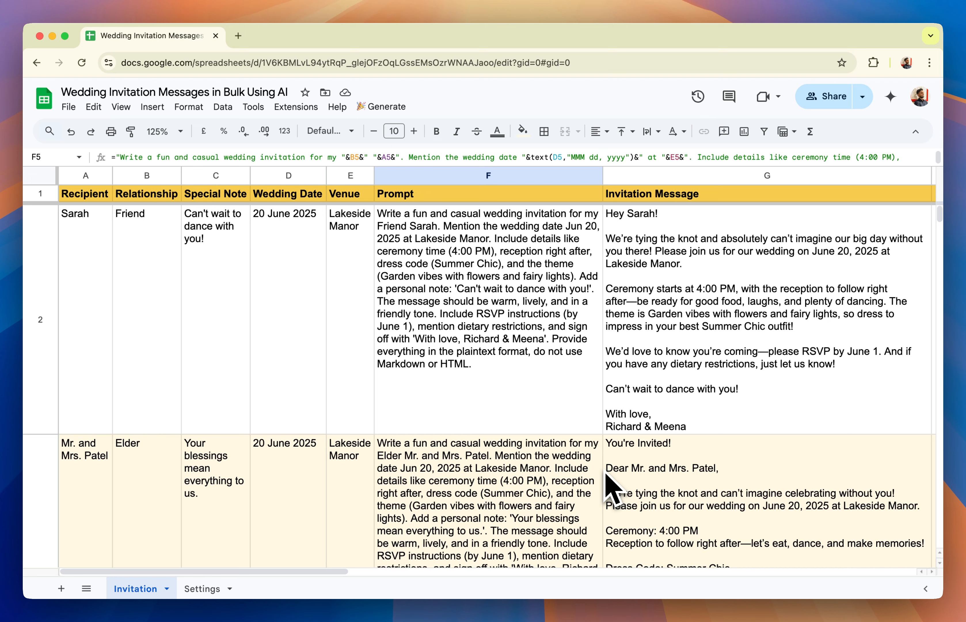